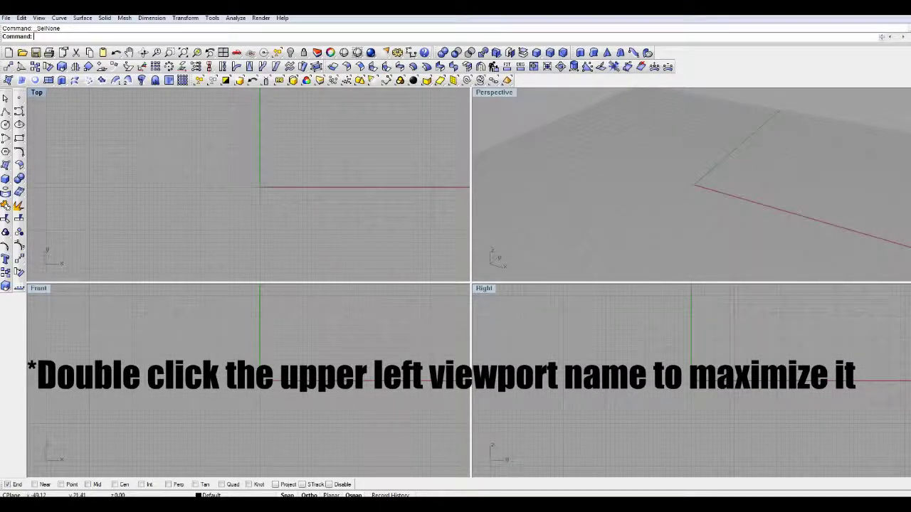
Step: Maximize the Front viewport and reposition its origin to leave drawing room above the horizontal axis
{"action": "double_click", "coordinate": [39, 288]}
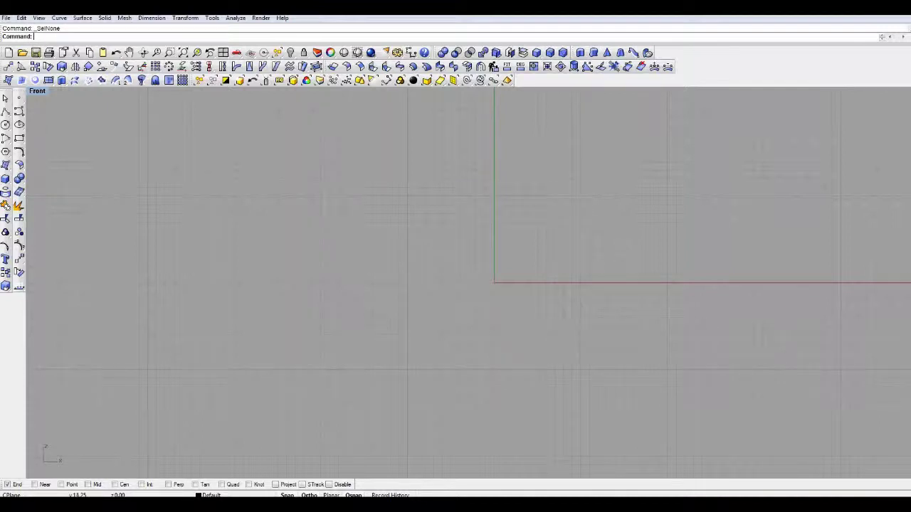
{"action": "right_click_drag", "start_coordinate": [455, 282], "coordinate": [363, 366]}
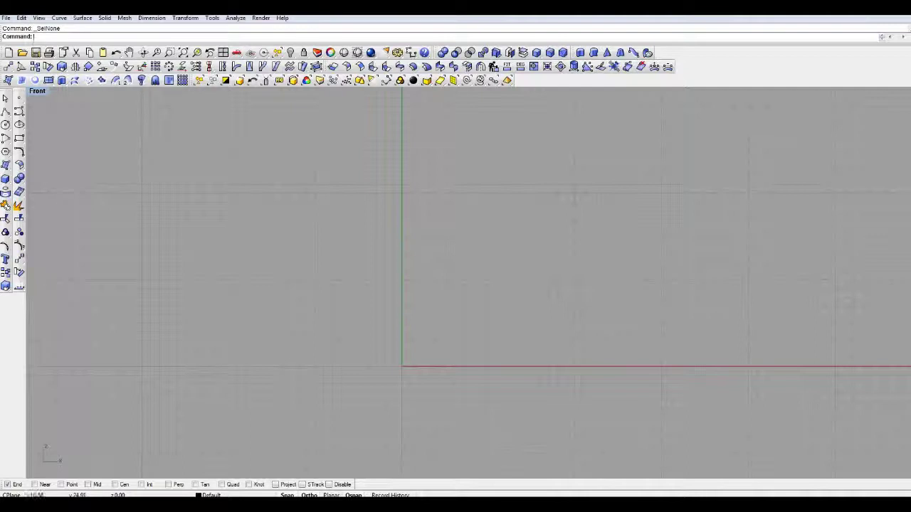
{"action": "right_click_drag", "start_coordinate": [363, 367], "coordinate": [339, 381]}
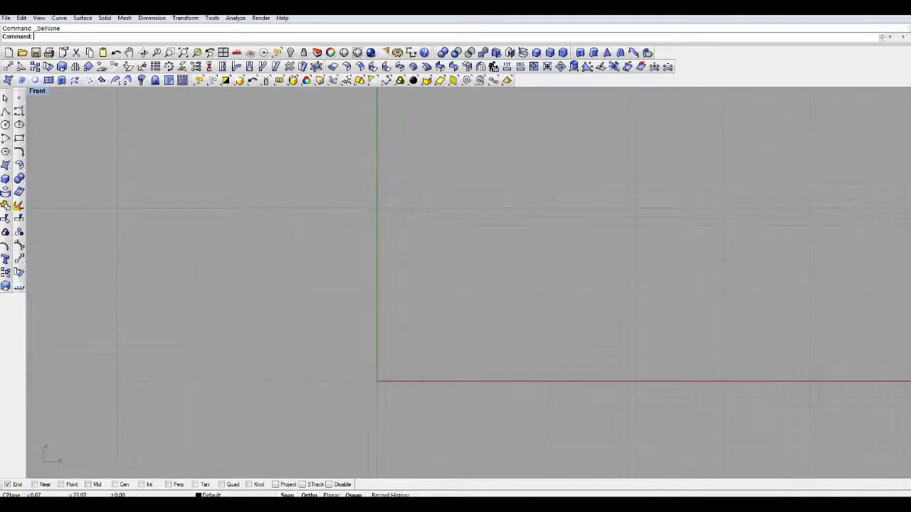
{"action": "right_click_drag", "start_coordinate": [338, 381], "coordinate": [397, 408]}
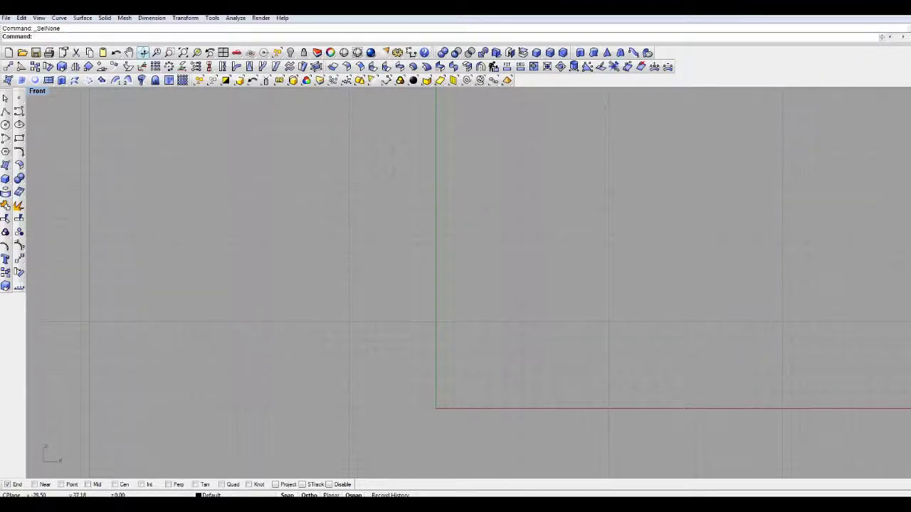
Step: Rotate the Front view slightly out of its flat orientation with the Rotate View tool
{"action": "left_click", "coordinate": [143, 52]}
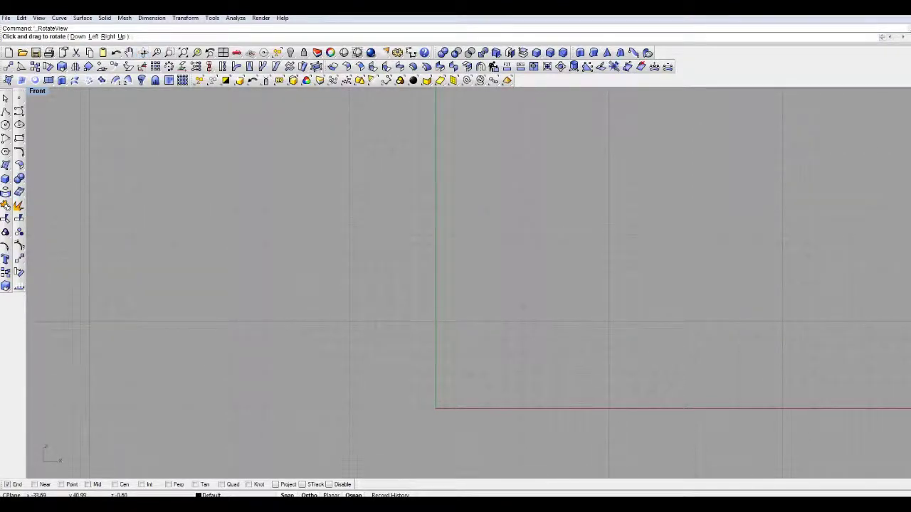
{"action": "mouse_move", "coordinate": [357, 218]}
{"action": "left_mouse_down"}
{"action": "mouse_move", "coordinate": [178, 219]}
{"action": "mouse_move", "coordinate": [153, 242]}
{"action": "mouse_move", "coordinate": [93, 242]}
{"action": "mouse_move", "coordinate": [367, 223]}
{"action": "left_mouse_up"}
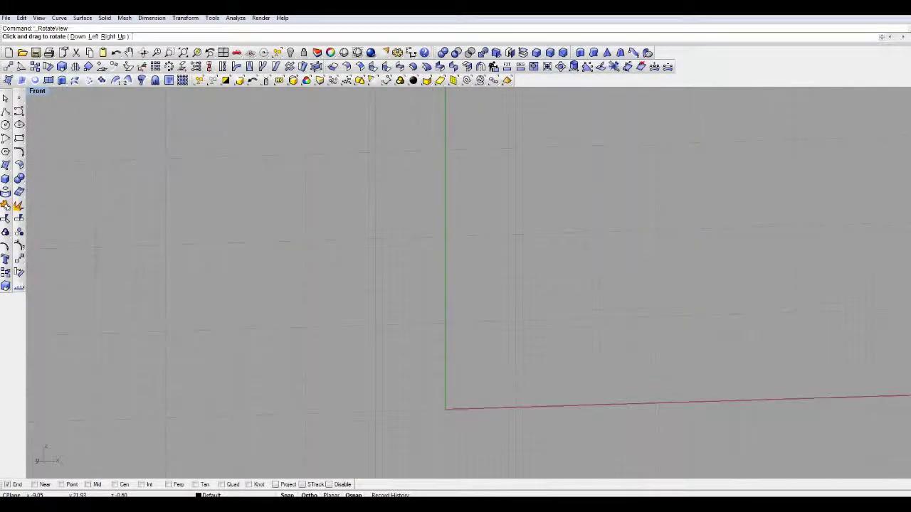
{"action": "key", "text": "Return"}
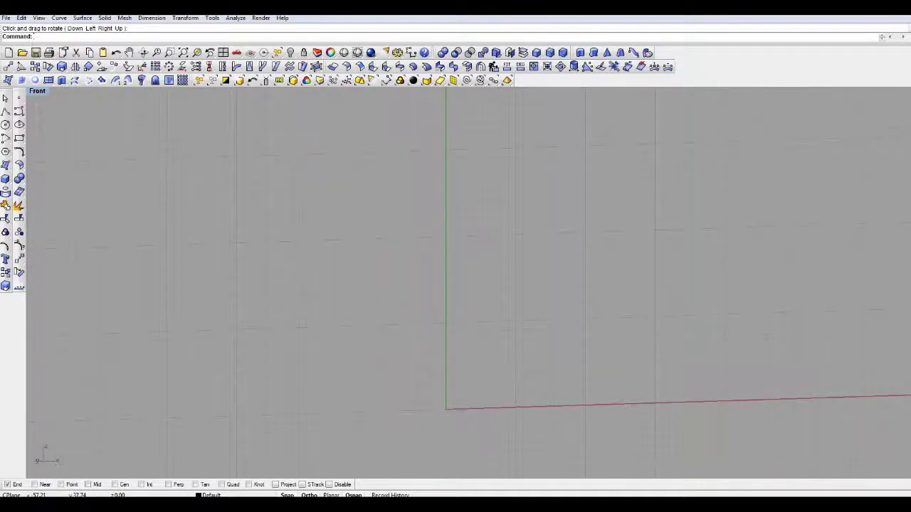
Step: Reset the rotated viewport to the world Front view
{"action": "right_click", "coordinate": [37, 90]}
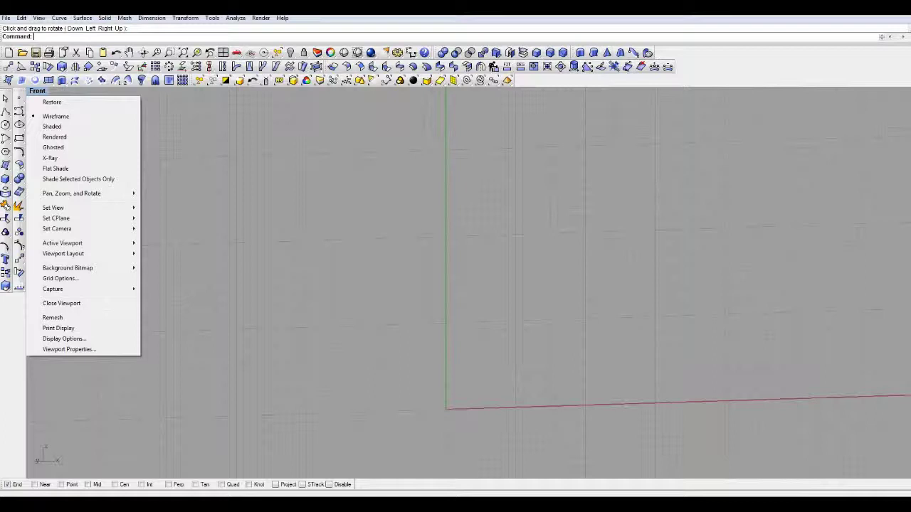
{"action": "mouse_move", "coordinate": [63, 243]}
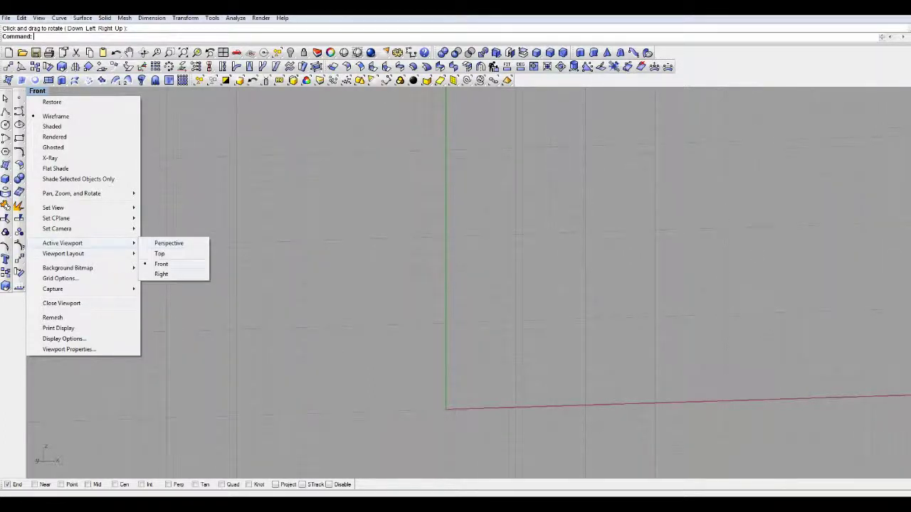
{"action": "left_click", "coordinate": [161, 264]}
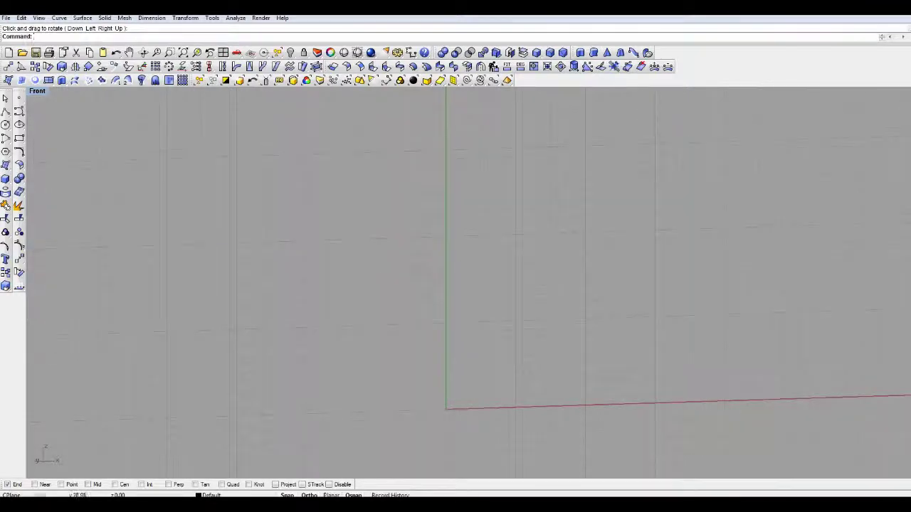
{"action": "right_click", "coordinate": [37, 91]}
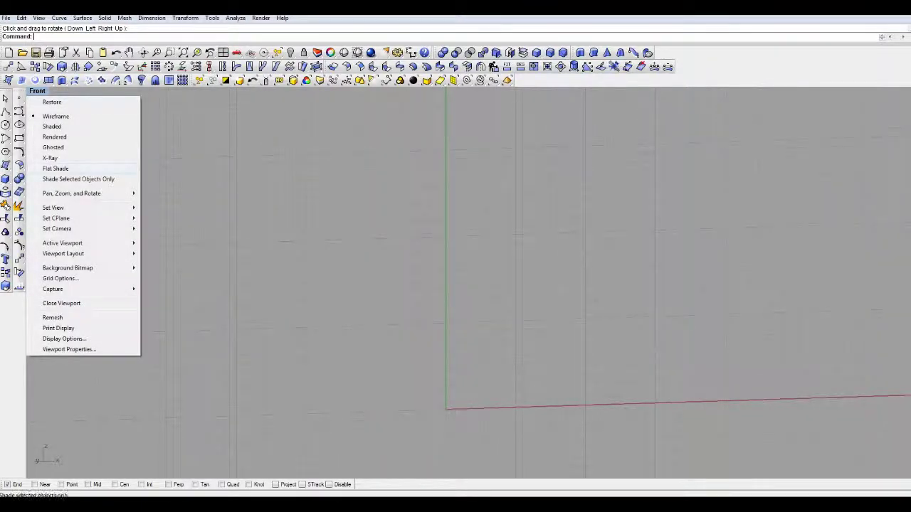
{"action": "mouse_move", "coordinate": [72, 253]}
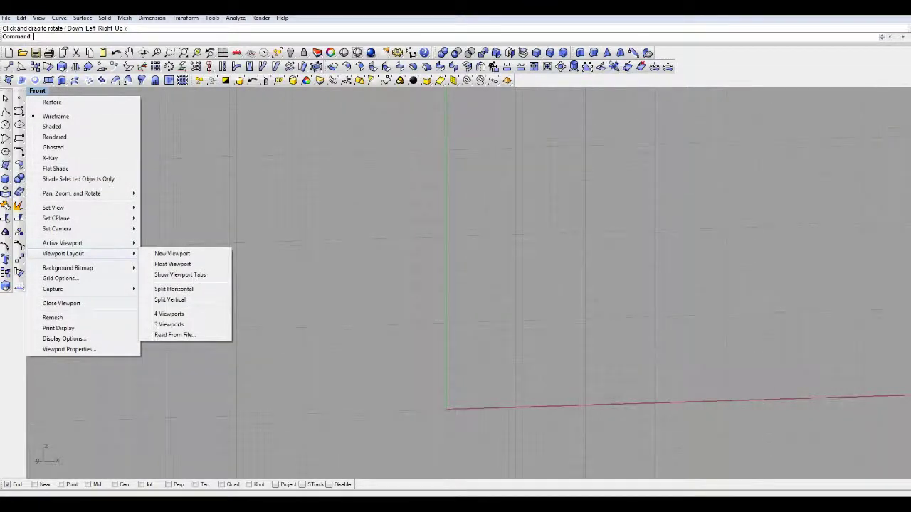
{"action": "mouse_move", "coordinate": [64, 207]}
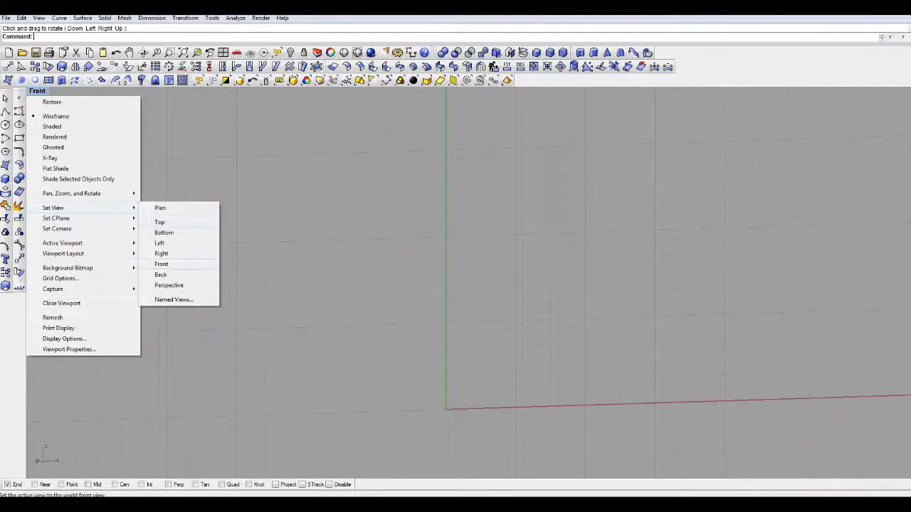
{"action": "left_click", "coordinate": [161, 264]}
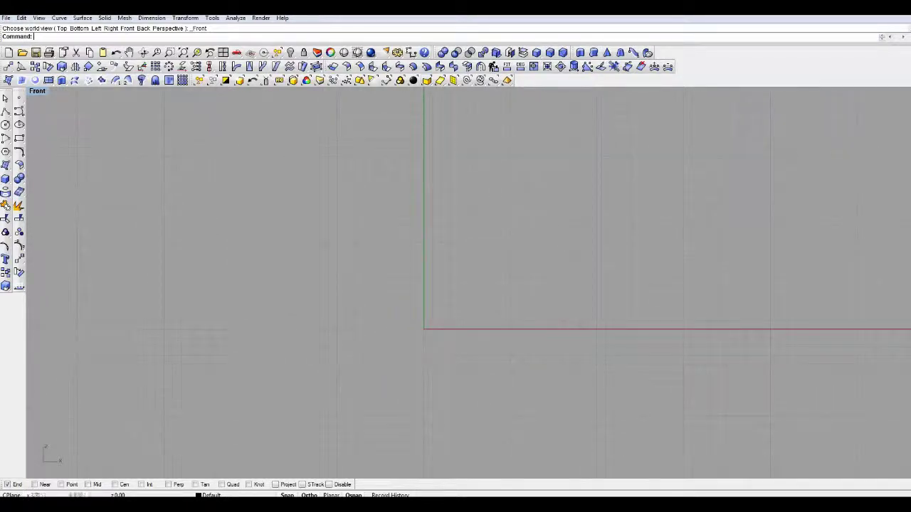
{"action": "mouse_move", "coordinate": [367, 200]}
{"action": "right_mouse_down"}
{"action": "mouse_move", "coordinate": [457, 202]}
{"action": "mouse_move", "coordinate": [401, 171]}
{"action": "mouse_move", "coordinate": [322, 193]}
{"action": "mouse_move", "coordinate": [378, 192]}
{"action": "mouse_move", "coordinate": [351, 213]}
{"action": "mouse_move", "coordinate": [364, 203]}
{"action": "right_mouse_up"}
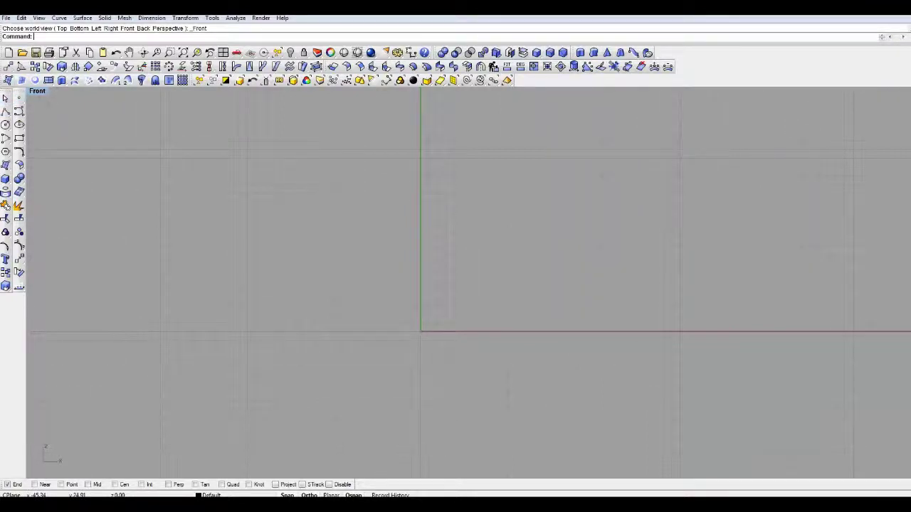
Step: Show the Extract Mesh toolbar from the list of available toolbars and hide it again
{"action": "right_click", "coordinate": [8, 318]}
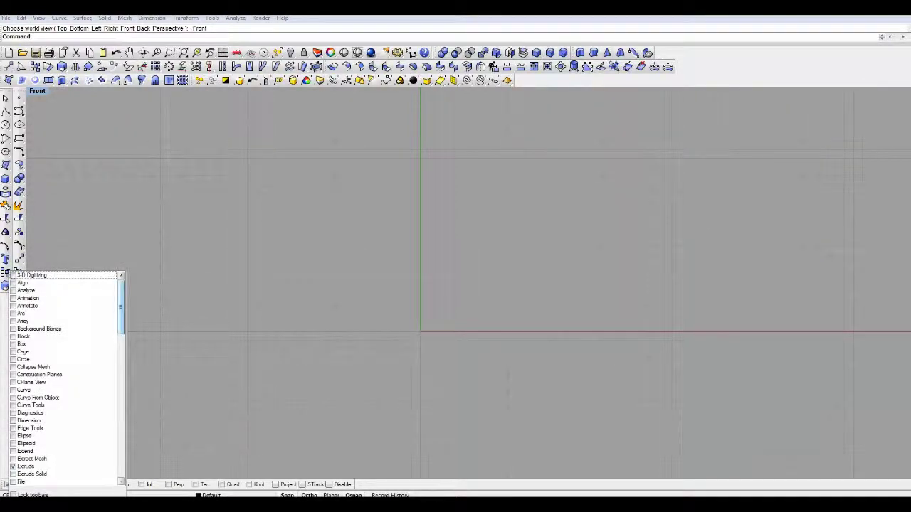
{"action": "mouse_move", "coordinate": [121, 307]}
{"action": "left_mouse_down"}
{"action": "mouse_move", "coordinate": [120, 365]}
{"action": "mouse_move", "coordinate": [120, 324]}
{"action": "left_mouse_up"}
{"action": "scroll", "coordinate": [64, 377], "scroll_direction": "up", "scroll_amount": 3}
{"action": "scroll", "coordinate": [64, 377], "scroll_direction": "down", "scroll_amount": 5}
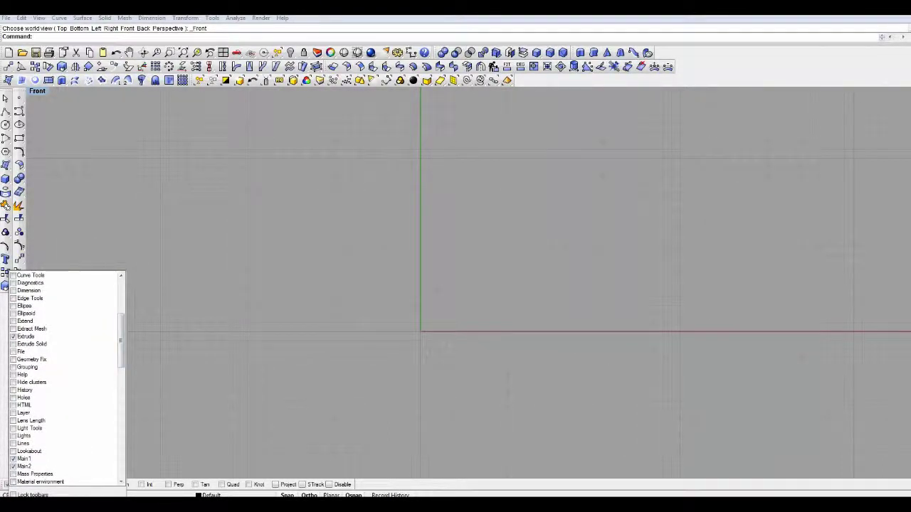
{"action": "left_click", "coordinate": [13, 329]}
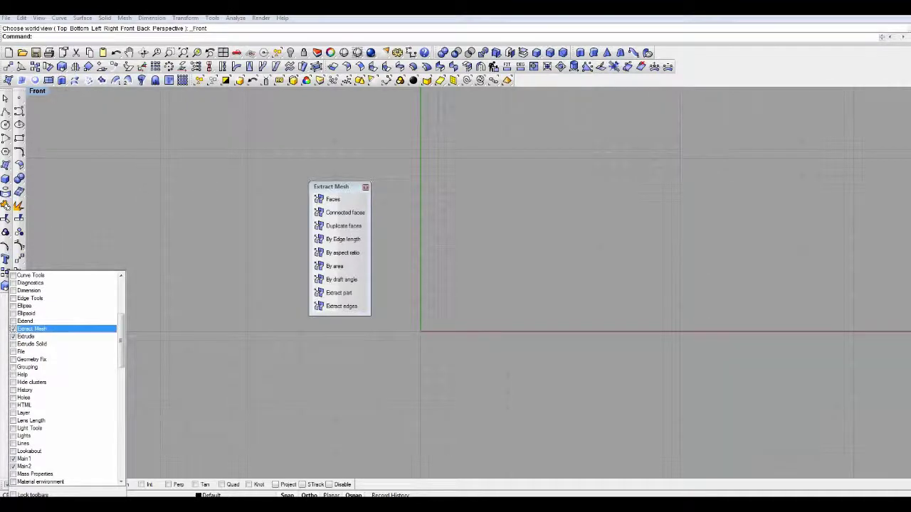
{"action": "left_click", "coordinate": [13, 328]}
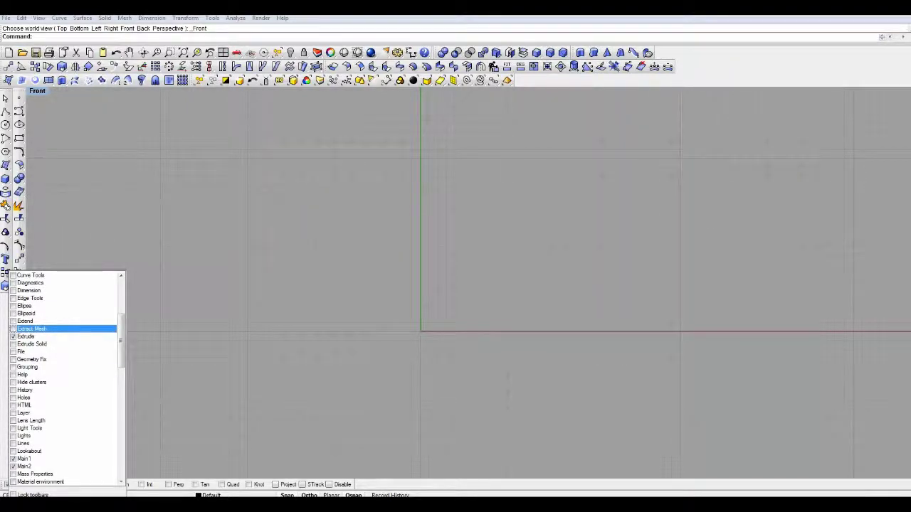
Step: Hide the Main1 toolbar and restore it from the list of available toolbars
{"action": "mouse_move", "coordinate": [121, 341]}
{"action": "left_mouse_down"}
{"action": "mouse_move", "coordinate": [121, 326]}
{"action": "mouse_move", "coordinate": [121, 338]}
{"action": "left_mouse_up"}
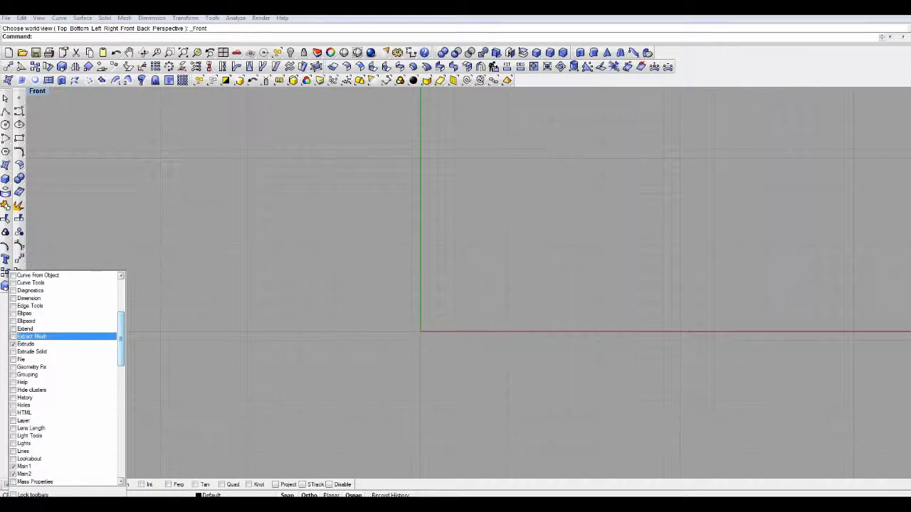
{"action": "left_click", "coordinate": [13, 344]}
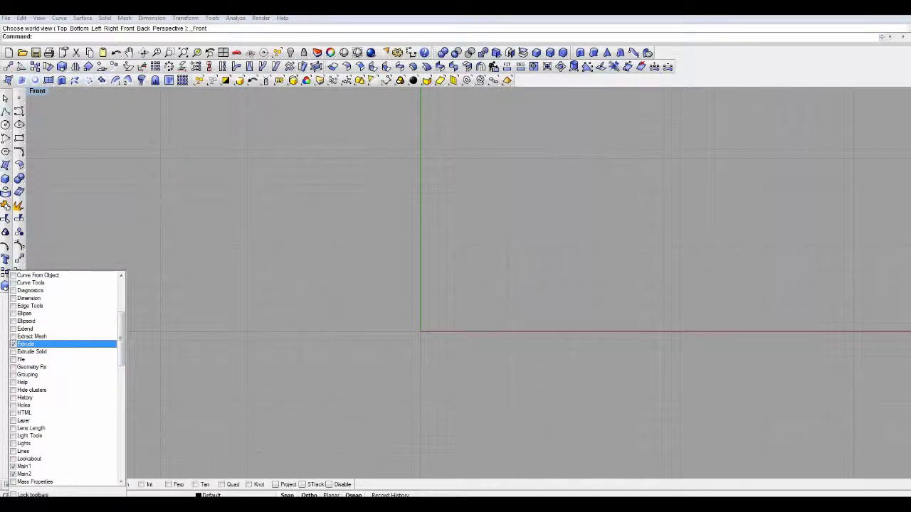
{"action": "scroll", "coordinate": [66, 379], "scroll_direction": "down", "scroll_amount": 6}
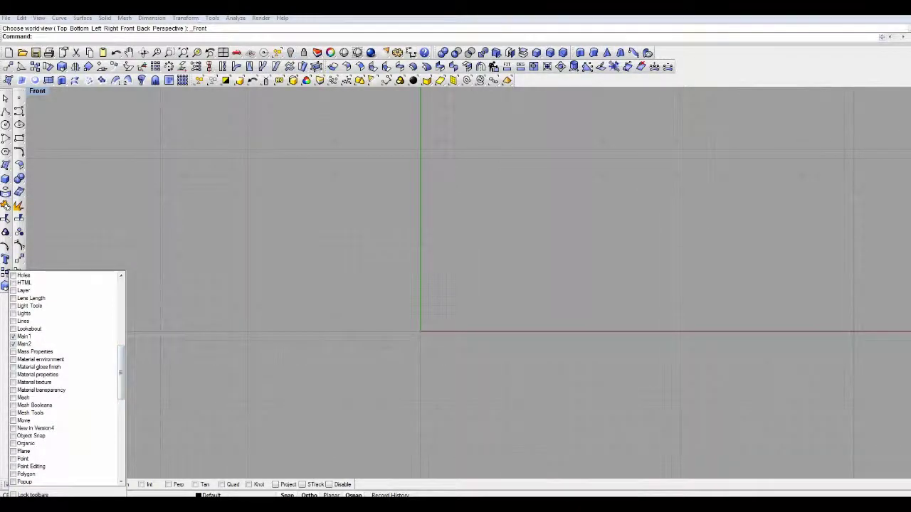
{"action": "left_click", "coordinate": [14, 337]}
{"action": "right_click", "coordinate": [2, 271]}
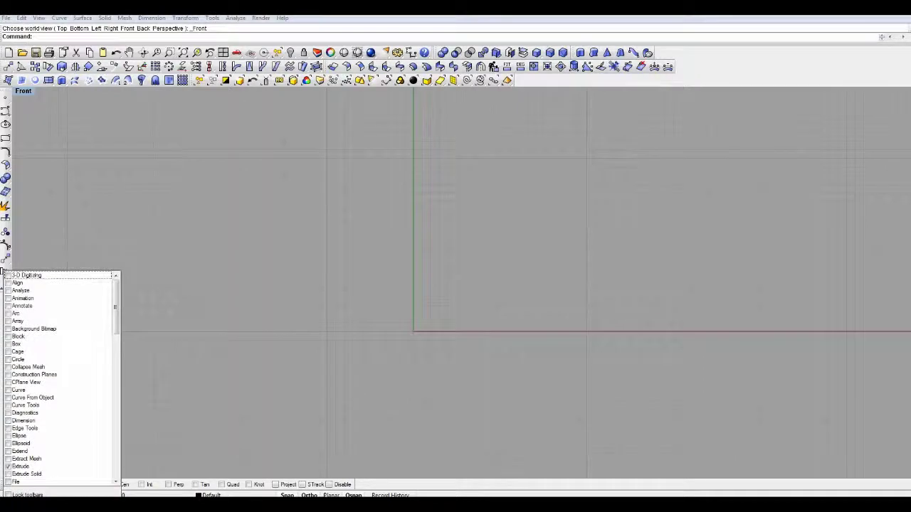
{"action": "scroll", "coordinate": [2, 271], "scroll_direction": "down", "scroll_amount": 14}
{"action": "scroll", "coordinate": [3, 271], "scroll_direction": "up", "scroll_amount": 3}
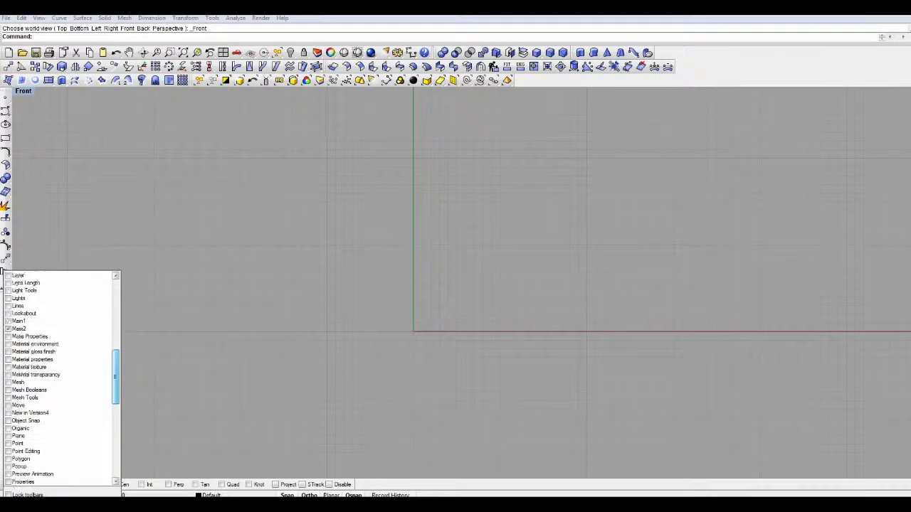
{"action": "left_click", "coordinate": [7, 321]}
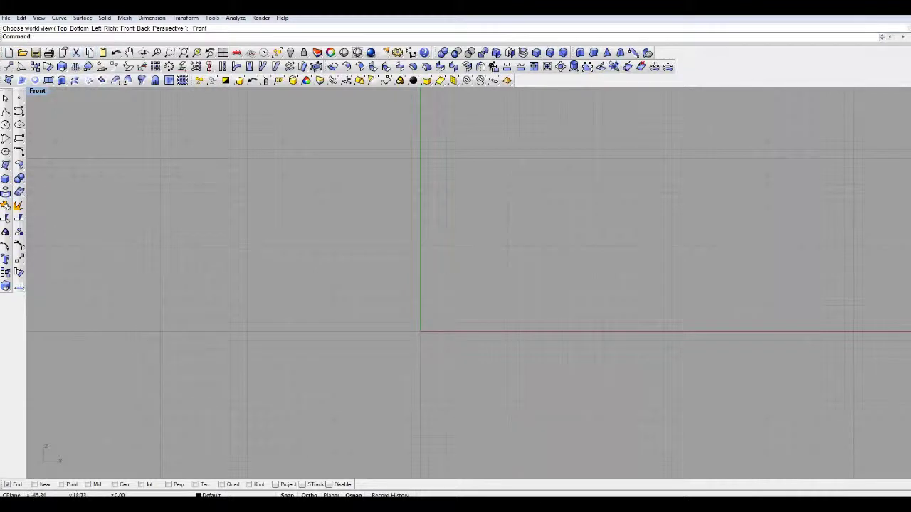
Step: Examine which toolbars are enabled in the toolbar list, from Main1 down to its end
{"action": "right_click", "coordinate": [5, 272]}
{"action": "scroll", "coordinate": [64, 378], "scroll_direction": "down", "scroll_amount": 15}
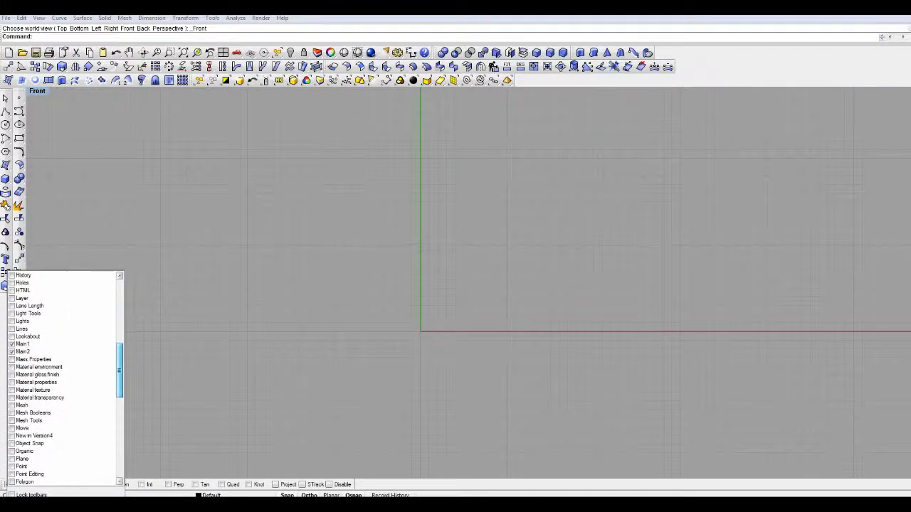
{"action": "scroll", "coordinate": [64, 377], "scroll_direction": "down", "scroll_amount": 2}
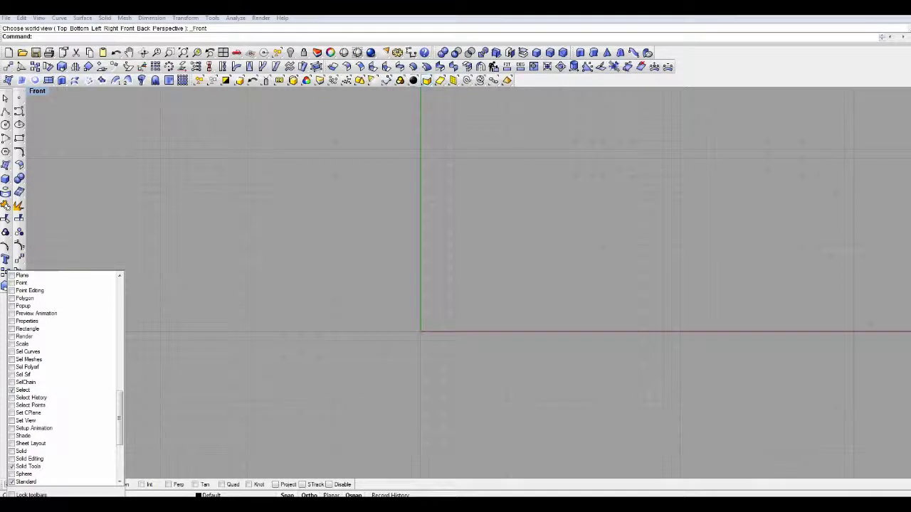
{"action": "left_click_drag", "start_coordinate": [119, 418], "coordinate": [119, 433]}
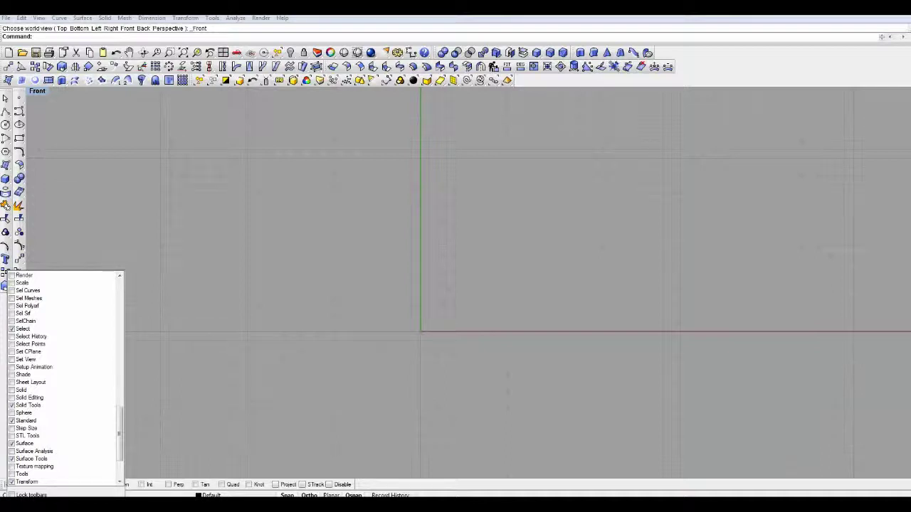
{"action": "scroll", "coordinate": [66, 377], "scroll_direction": "down", "scroll_amount": 3}
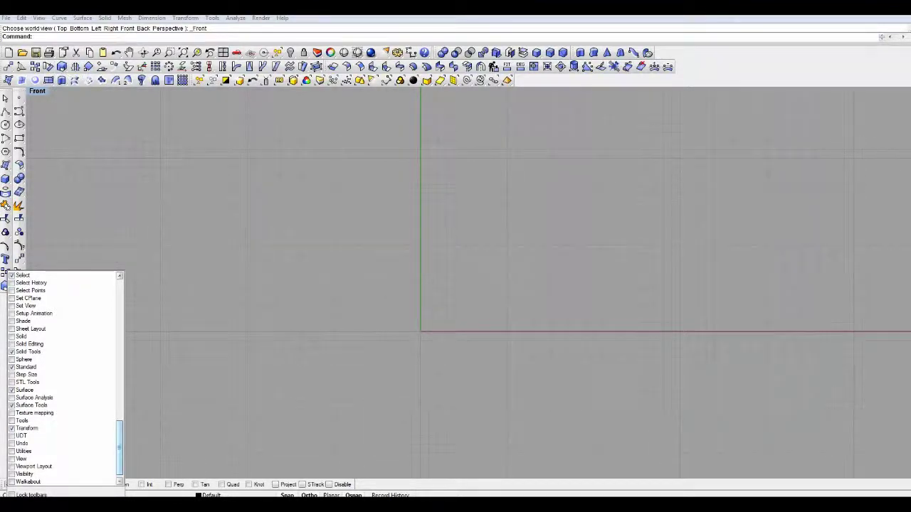
{"action": "scroll", "coordinate": [64, 377], "scroll_direction": "down", "scroll_amount": 1}
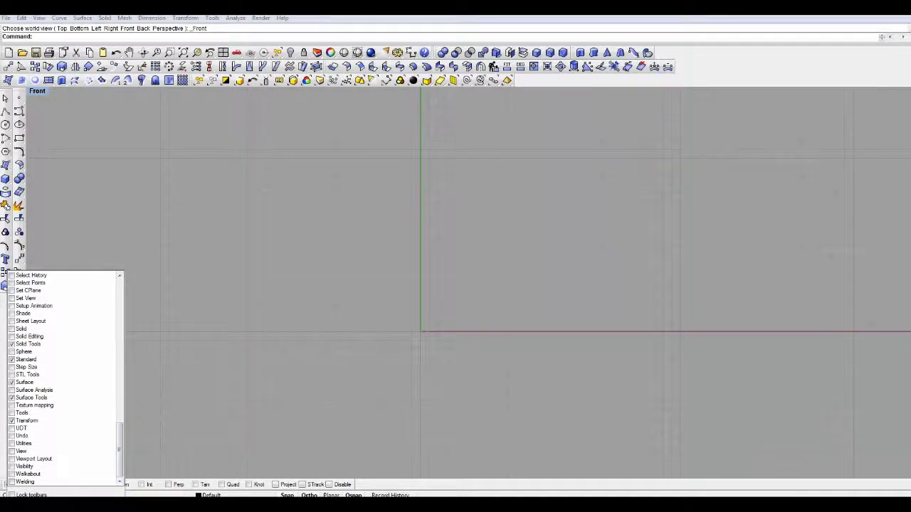
{"action": "key", "text": "Escape"}
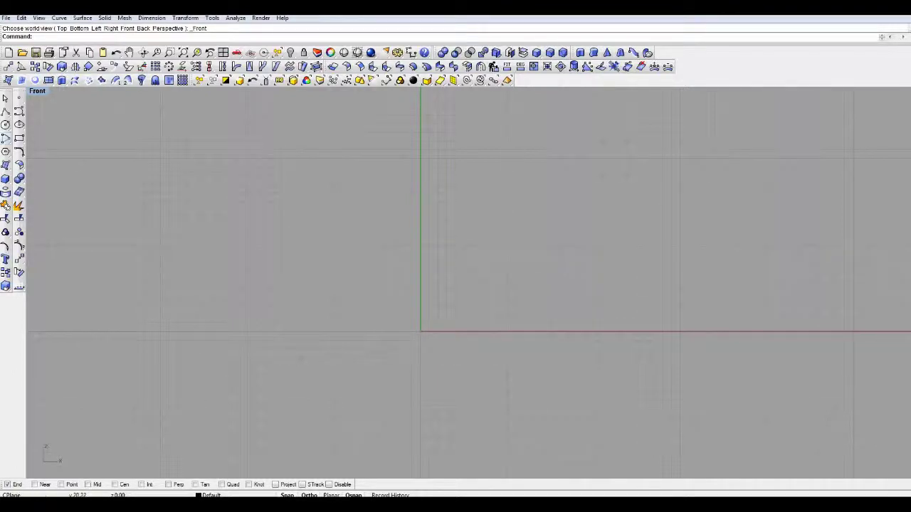
Step: Draw a degree 3 control point curve in the Front view, snapping right-angled points through a large S shape and ending at x 30, y 19
{"action": "right_click_drag", "start_coordinate": [357, 168], "coordinate": [320, 182]}
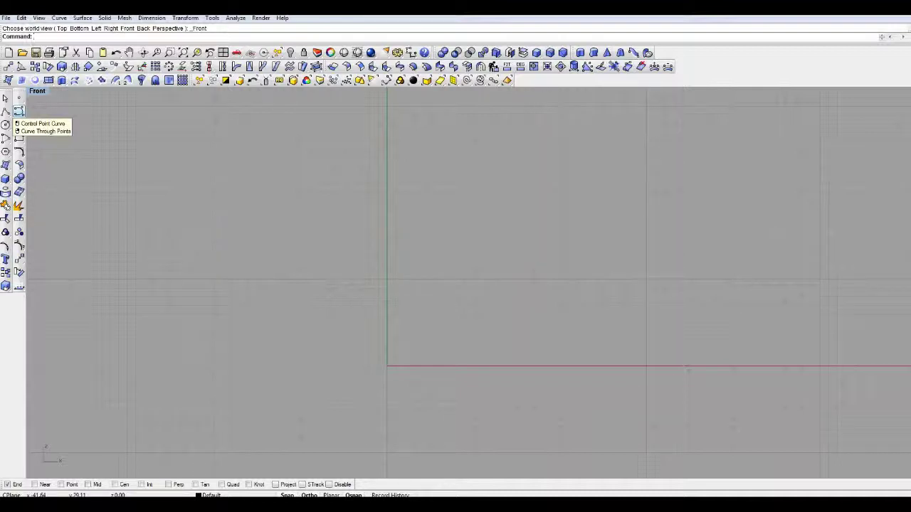
{"action": "left_click", "coordinate": [18, 111]}
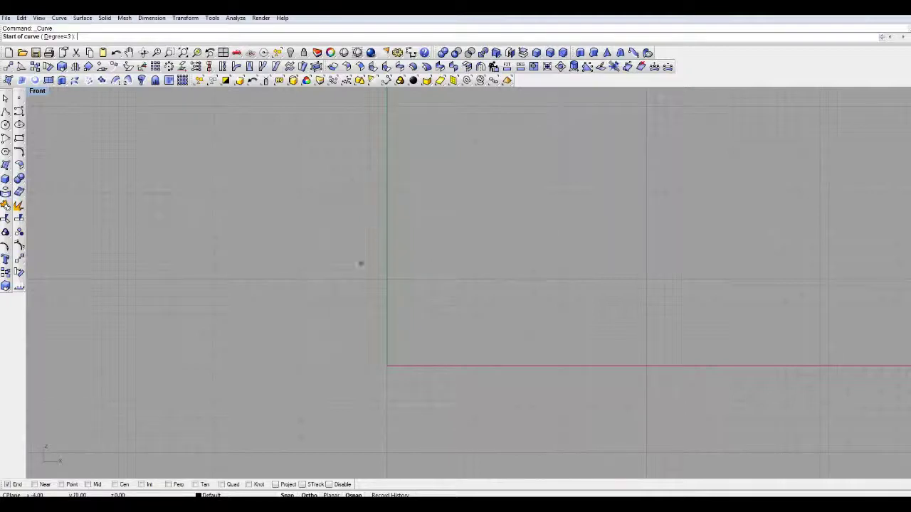
{"action": "scroll", "coordinate": [403, 227], "scroll_direction": "up", "scroll_amount": 2}
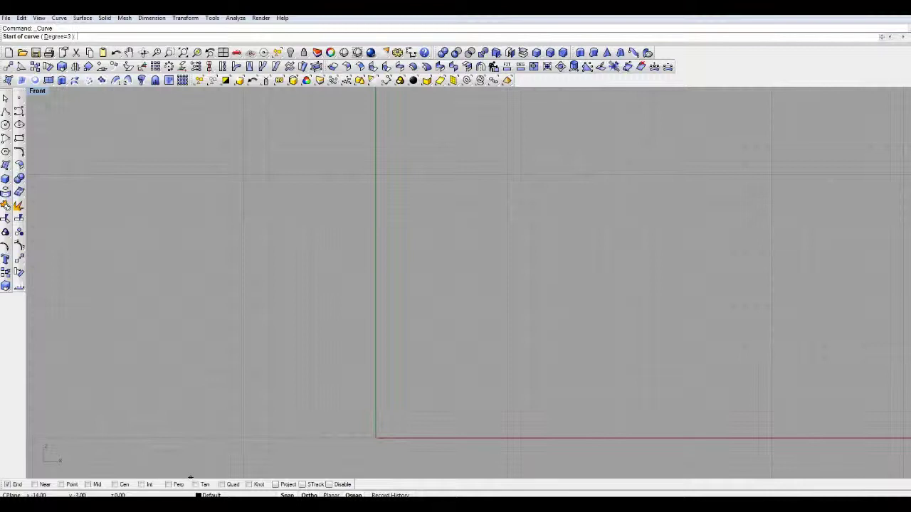
{"action": "key", "text": "F9"}
{"action": "key", "text": "F8"}
{"action": "key", "text": "F8"}
{"action": "left_click", "coordinate": [269, 227]}
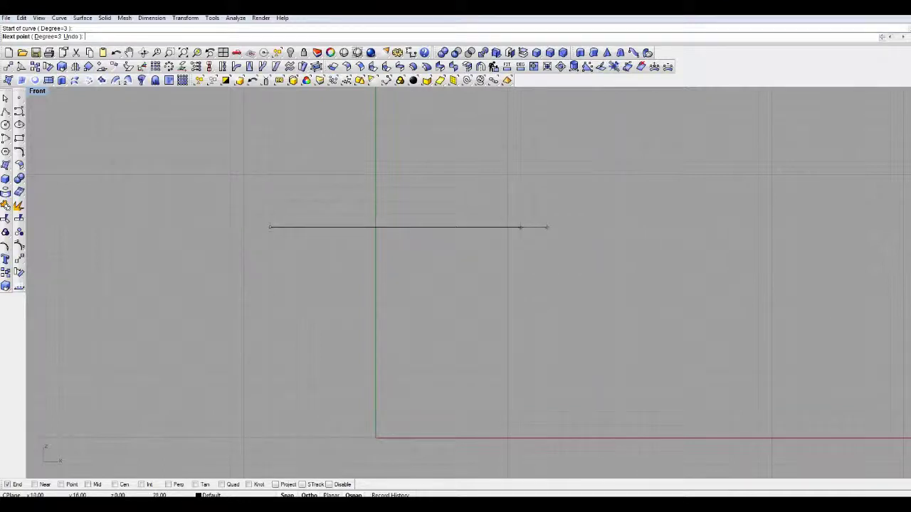
{"action": "left_click", "coordinate": [270, 267]}
{"action": "left_click", "coordinate": [401, 266]}
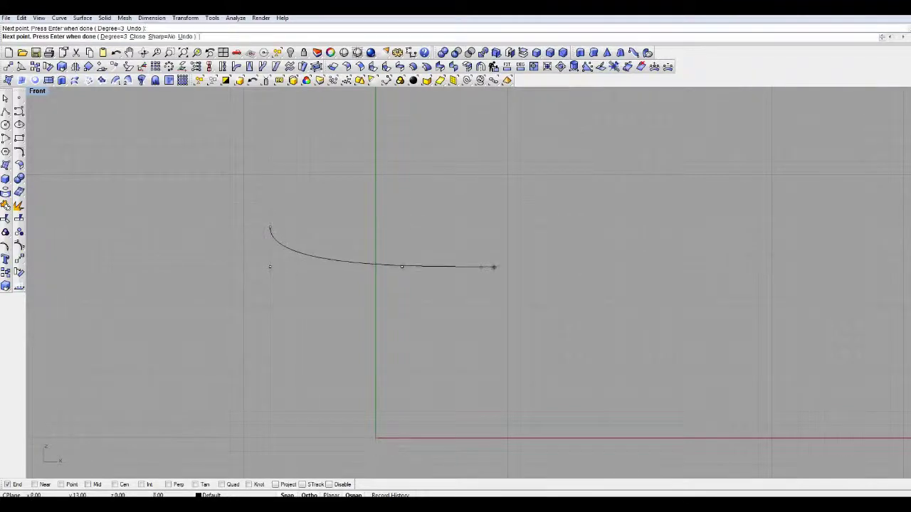
{"action": "left_click", "coordinate": [546, 267]}
{"action": "left_click", "coordinate": [652, 267]}
{"action": "left_click", "coordinate": [653, 175]}
{"action": "left_click", "coordinate": [547, 174]}
{"action": "left_click", "coordinate": [507, 175]}
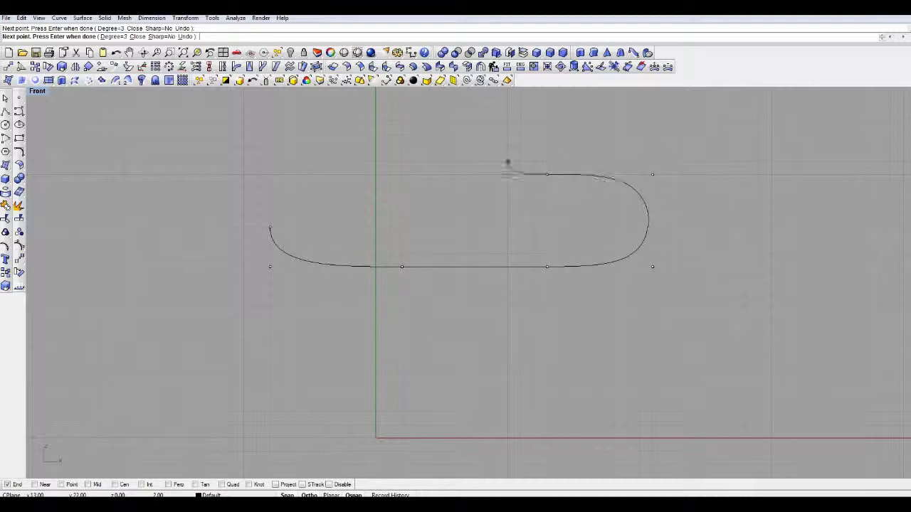
{"action": "left_click", "coordinate": [442, 175]}
{"action": "left_click", "coordinate": [441, 122]}
{"action": "left_click", "coordinate": [534, 122]}
{"action": "left_click", "coordinate": [612, 122]}
{"action": "left_click", "coordinate": [640, 122]}
{"action": "left_click", "coordinate": [640, 148]}
{"action": "left_click", "coordinate": [706, 147]}
{"action": "left_click", "coordinate": [705, 187]}
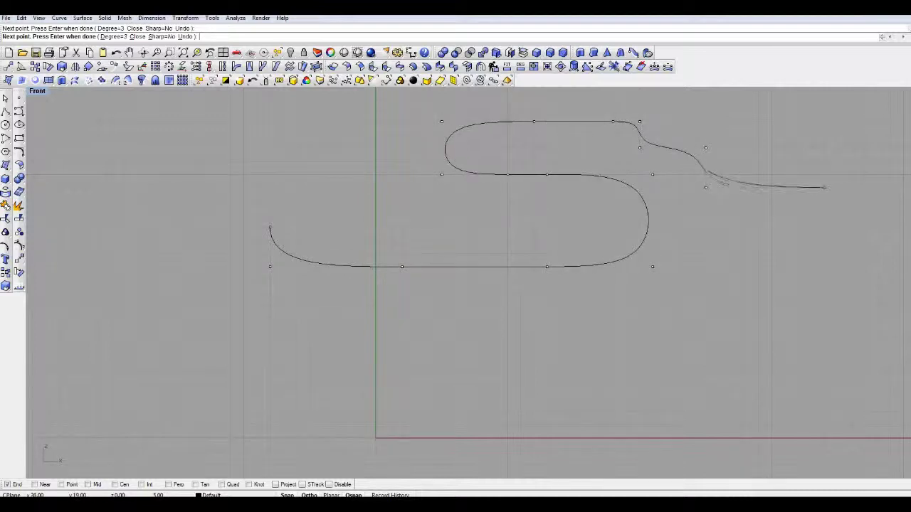
{"action": "left_click", "coordinate": [875, 187]}
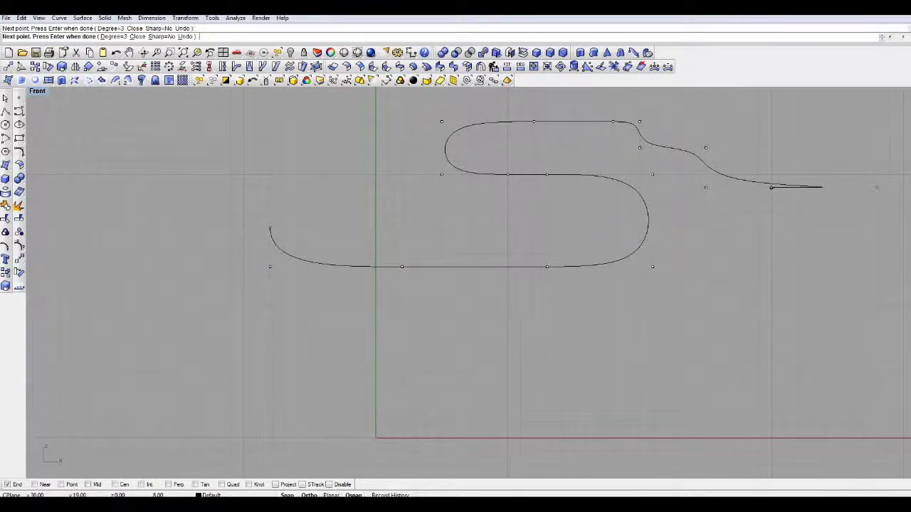
{"action": "key", "text": "Return"}
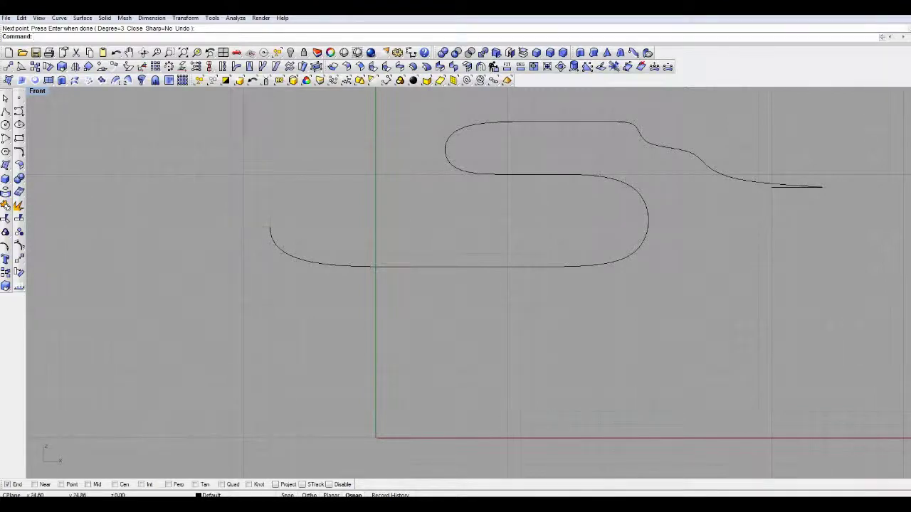
{"action": "right_click_drag", "start_coordinate": [498, 213], "coordinate": [480, 309]}
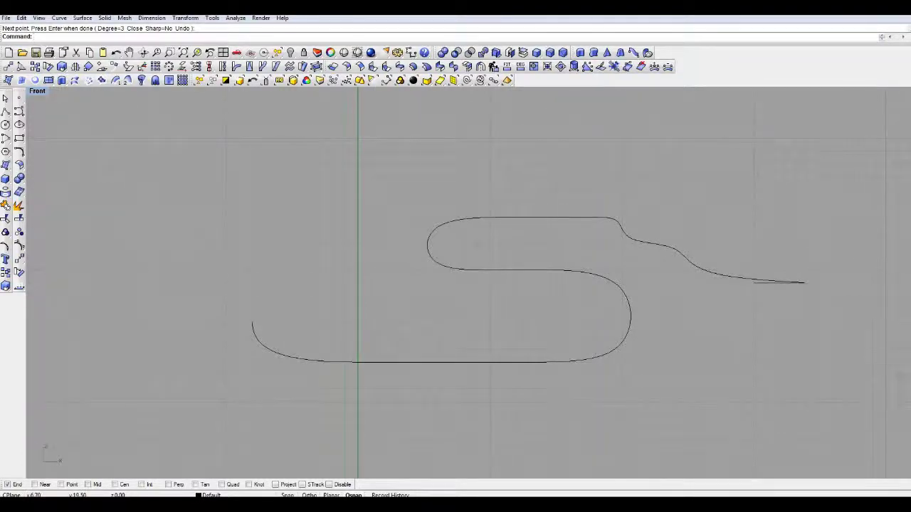
{"action": "left_click", "coordinate": [500, 218]}
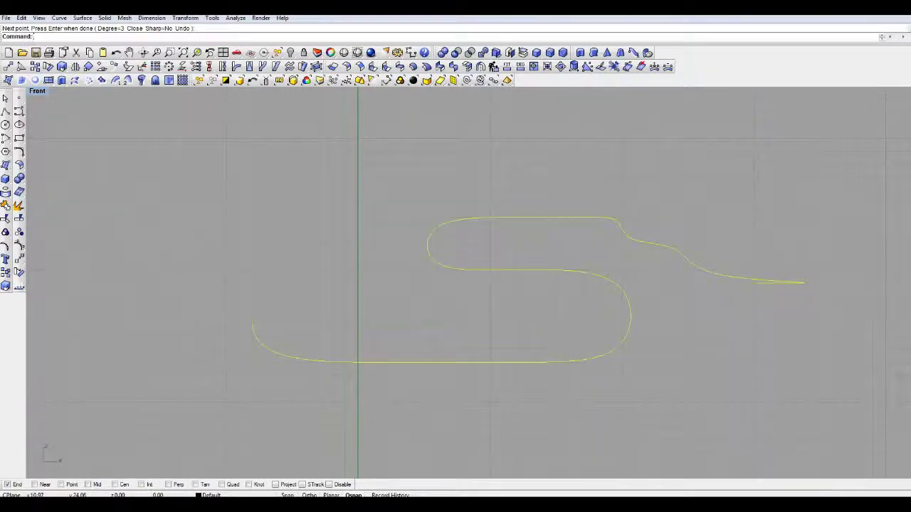
{"action": "key", "text": "Escape"}
{"action": "key", "text": "Return"}
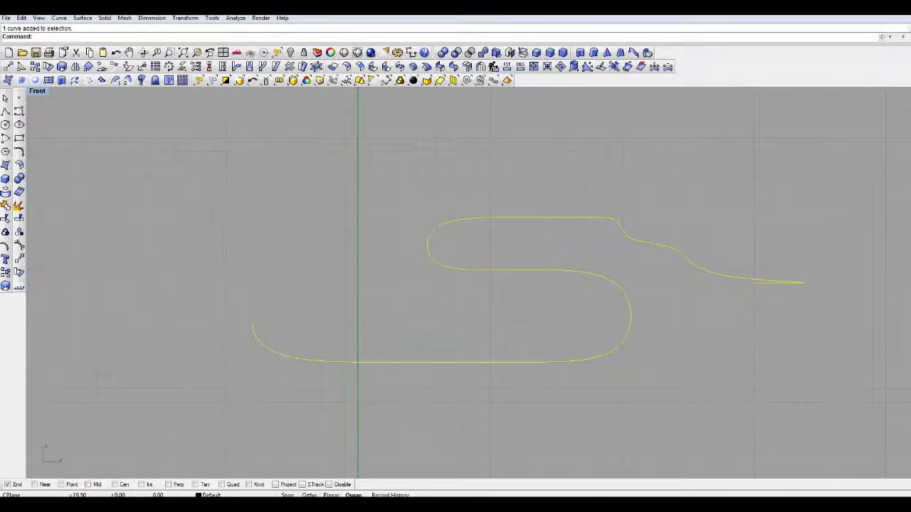
{"action": "left_click", "coordinate": [18, 111]}
{"action": "left_click", "coordinate": [275, 182]}
{"action": "left_click", "coordinate": [309, 146]}
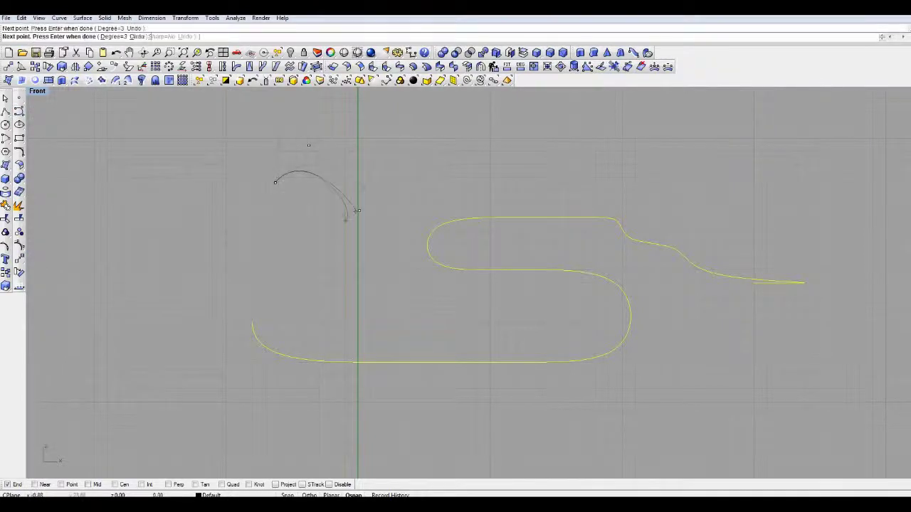
{"action": "left_click", "coordinate": [346, 221]}
{"action": "left_click", "coordinate": [459, 138]}
{"action": "left_click", "coordinate": [565, 136]}
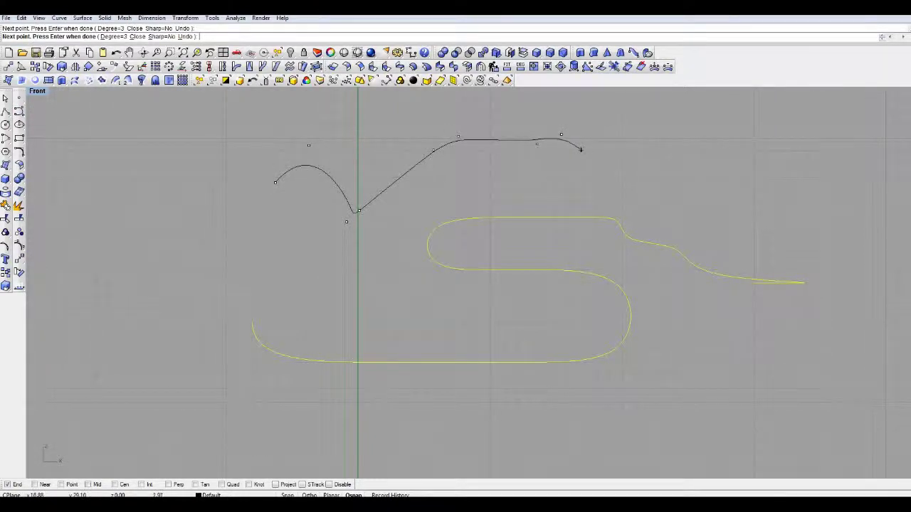
{"action": "key", "text": "Escape"}
Step: Draw a short, gently wavy four-point control point curve above the S-shaped curve without grid snapping
{"action": "key", "text": "Return"}
{"action": "left_click", "coordinate": [462, 162]}
{"action": "left_click", "coordinate": [482, 146]}
{"action": "left_click", "coordinate": [548, 162]}
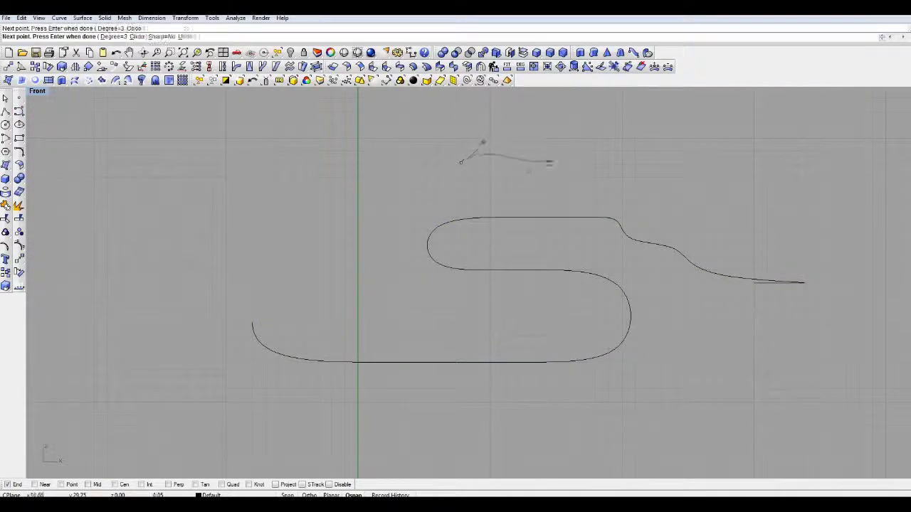
{"action": "left_click", "coordinate": [568, 153]}
{"action": "key", "text": "Return"}
Step: Delete both the S-shaped curve and the short curve above it
{"action": "key", "text": "Return"}
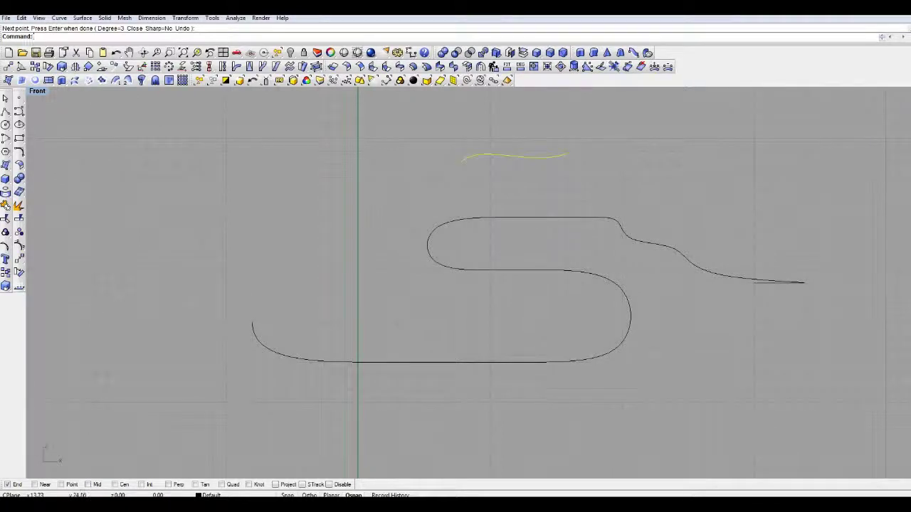
{"action": "key", "text": "ctrl+a"}
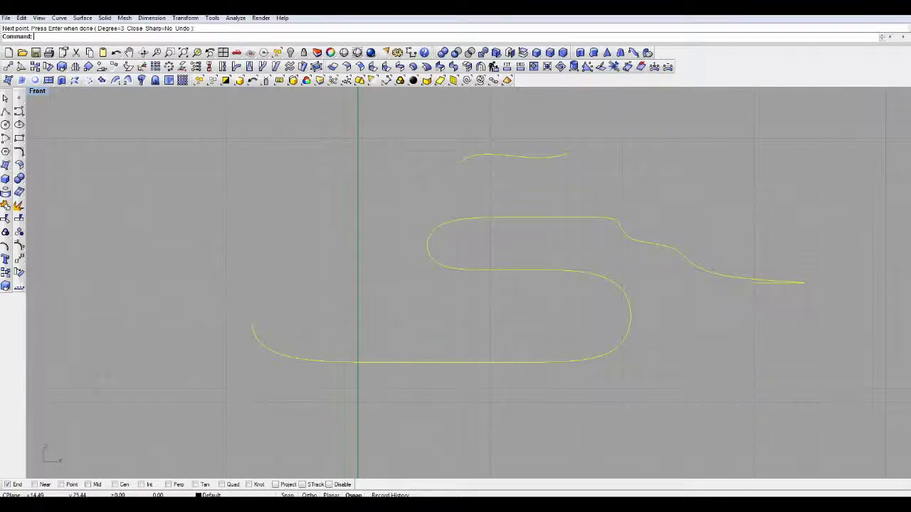
{"action": "key", "text": "Delete"}
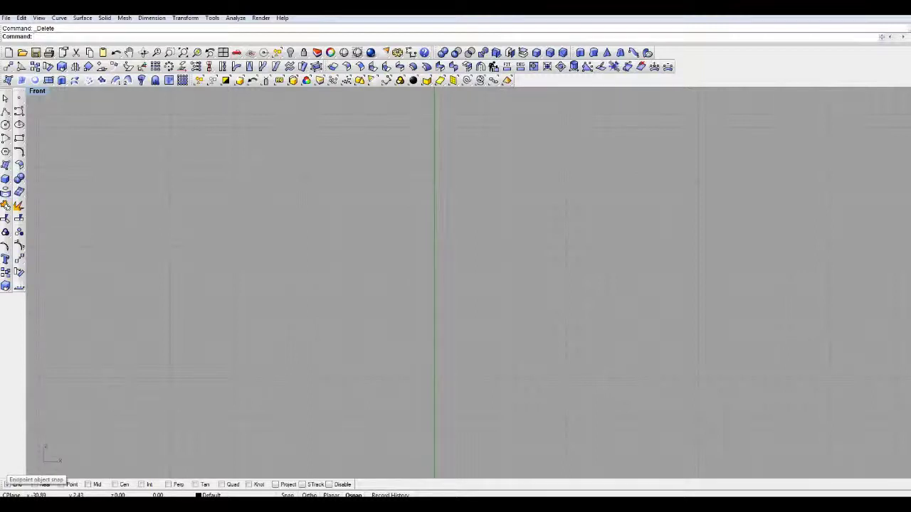
Step: Turn off the End object snap and draw a wavy control point curve rising across the vertical axis, dipping and turning back up
{"action": "left_click", "coordinate": [7, 485]}
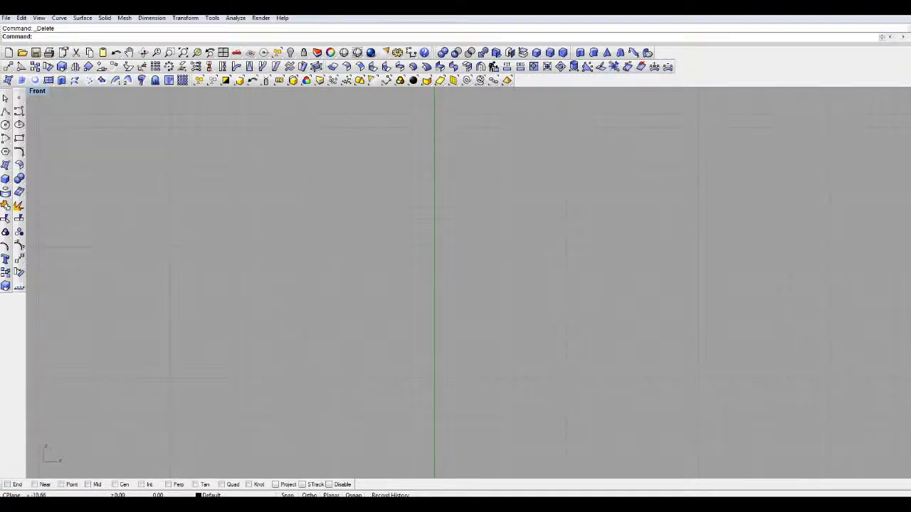
{"action": "left_click", "coordinate": [19, 111]}
{"action": "left_click", "coordinate": [380, 245]}
{"action": "left_click", "coordinate": [405, 212]}
{"action": "left_click", "coordinate": [406, 168]}
{"action": "left_click", "coordinate": [445, 168]}
{"action": "left_click", "coordinate": [473, 206]}
{"action": "left_click", "coordinate": [471, 233]}
{"action": "left_click", "coordinate": [522, 240]}
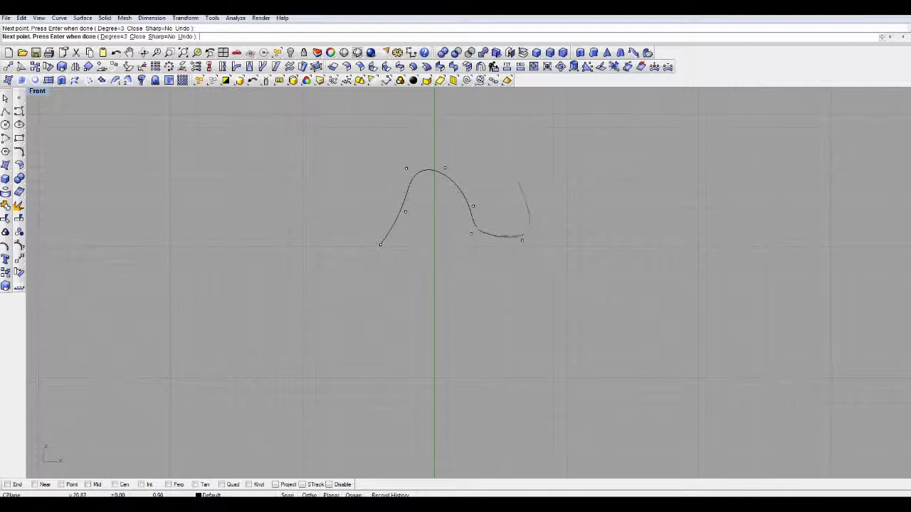
{"action": "left_click", "coordinate": [536, 226]}
{"action": "left_click", "coordinate": [515, 176]}
{"action": "left_click", "coordinate": [552, 166]}
{"action": "key", "text": "Return"}
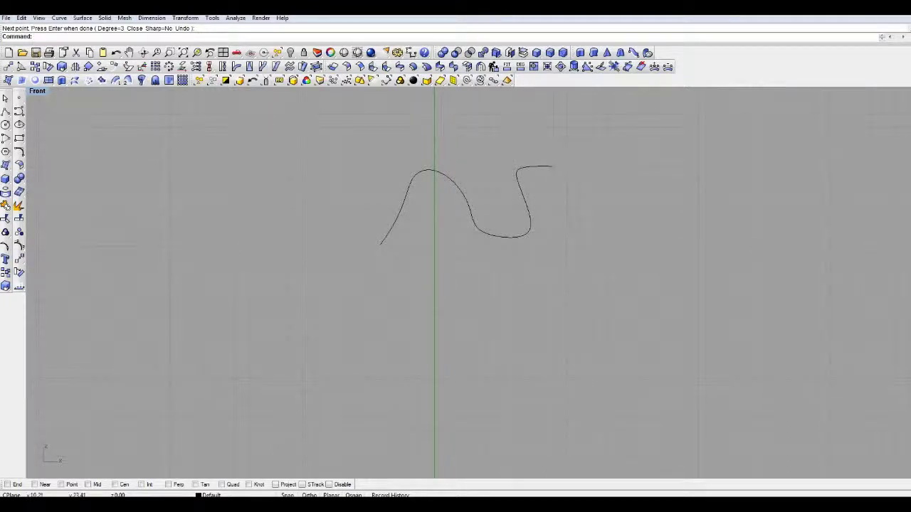
Step: Draw a small looping control point curve beside the wavy curve's upper end without endpoint snapping
{"action": "key", "text": "Return"}
{"action": "left_click", "coordinate": [560, 174]}
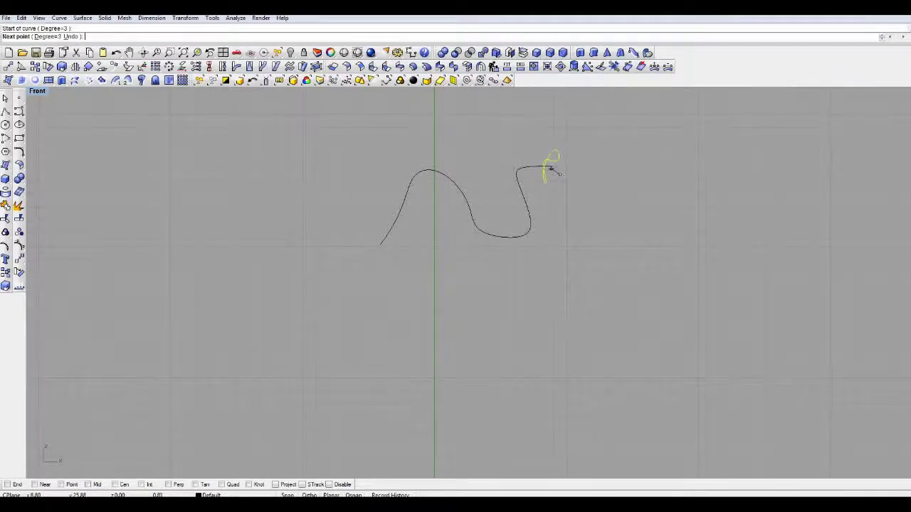
{"action": "left_click", "coordinate": [550, 169]}
{"action": "left_click", "coordinate": [555, 175]}
{"action": "left_click", "coordinate": [530, 201]}
{"action": "left_click", "coordinate": [518, 166]}
{"action": "key", "text": "Return"}
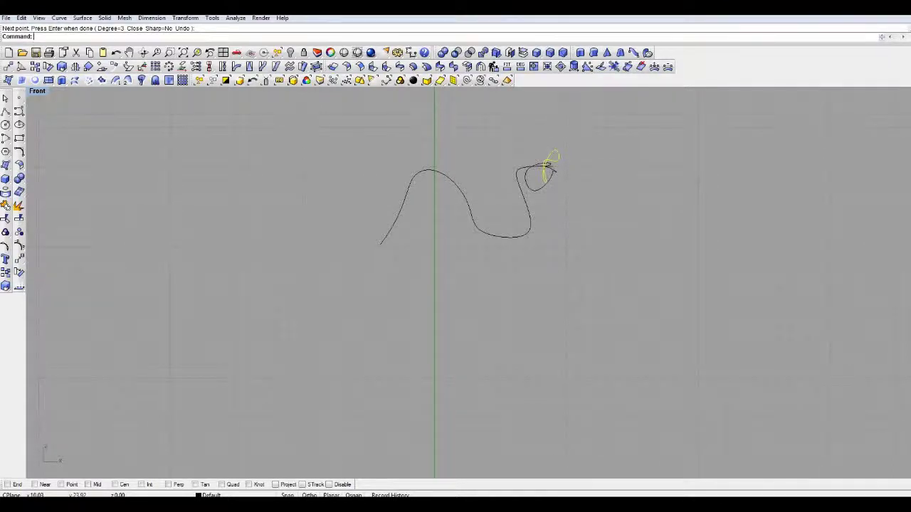
Step: Delete all the curves in the Front view and turn the End object snap back on
{"action": "key", "text": "Return"}
{"action": "left_click", "coordinate": [549, 168]}
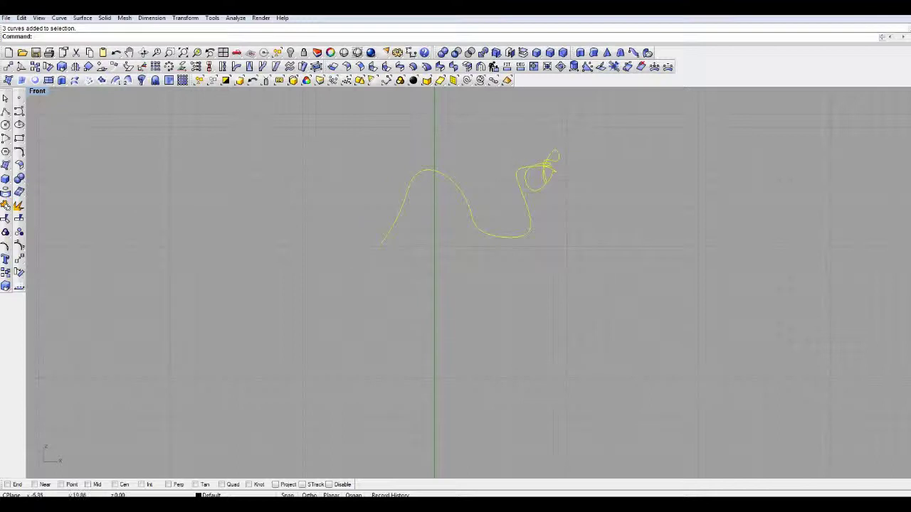
{"action": "key", "text": "Delete"}
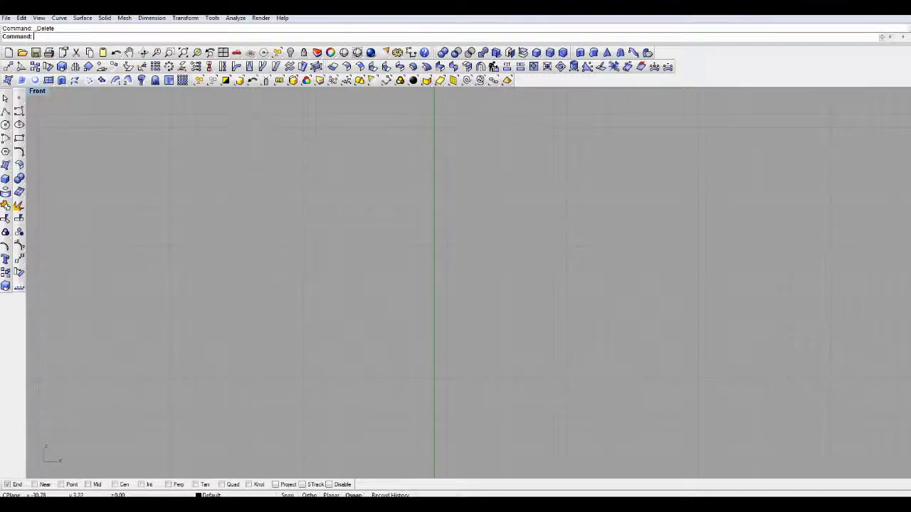
Step: Draw a gently rising five-point control point curve about 14 units wide on the negative side of the vertical axis
{"action": "left_click", "coordinate": [19, 110]}
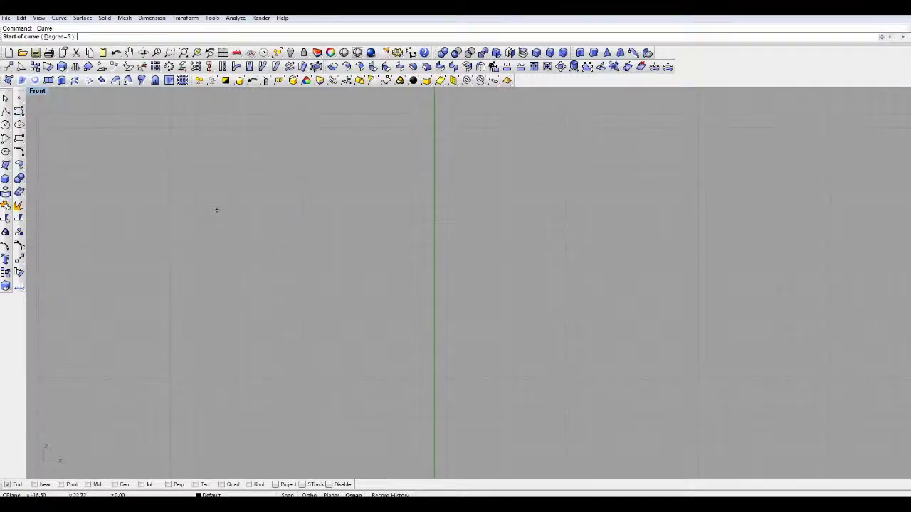
{"action": "left_click", "coordinate": [217, 210]}
{"action": "left_click", "coordinate": [281, 214]}
{"action": "left_click", "coordinate": [334, 208]}
{"action": "left_click", "coordinate": [381, 192]}
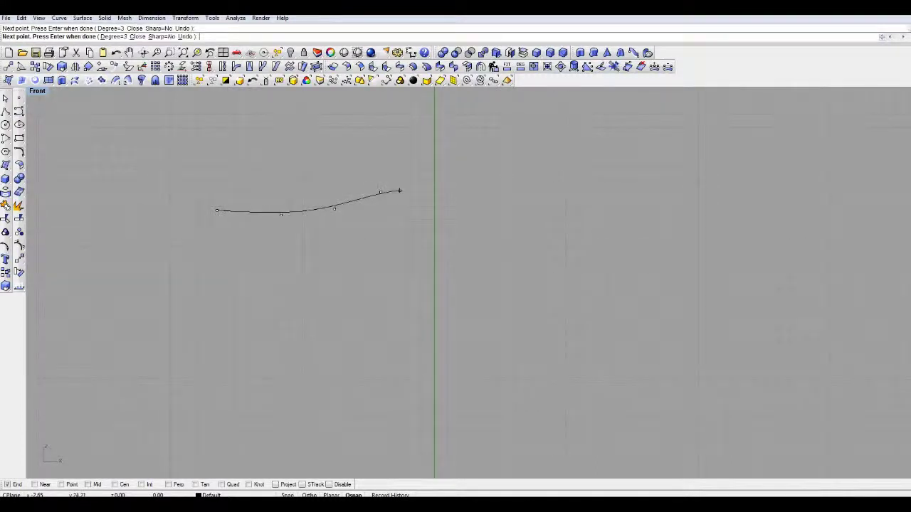
{"action": "left_click", "coordinate": [400, 191]}
{"action": "right_click", "coordinate": [414, 192]}
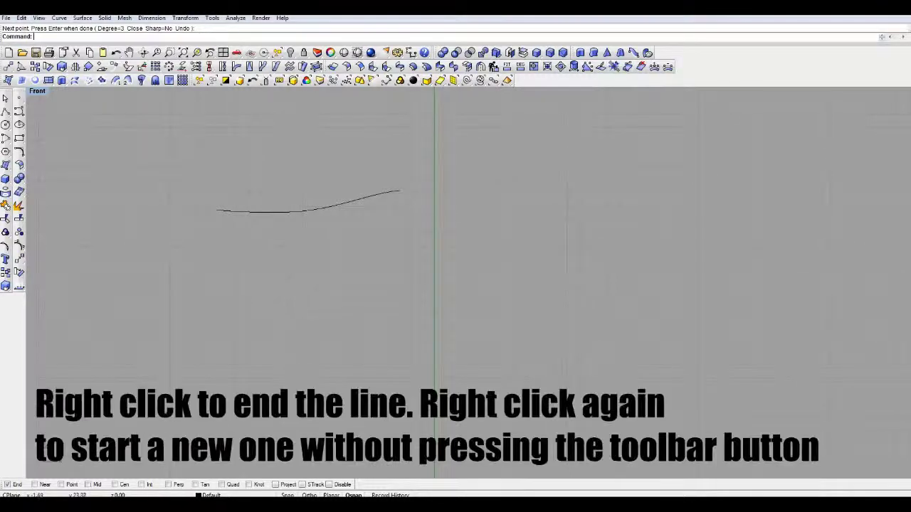
Step: Draw a long winding control point curve from the first curve's upper end, looping around and finishing just below its start, about 29 units wide
{"action": "right_click", "coordinate": [414, 198]}
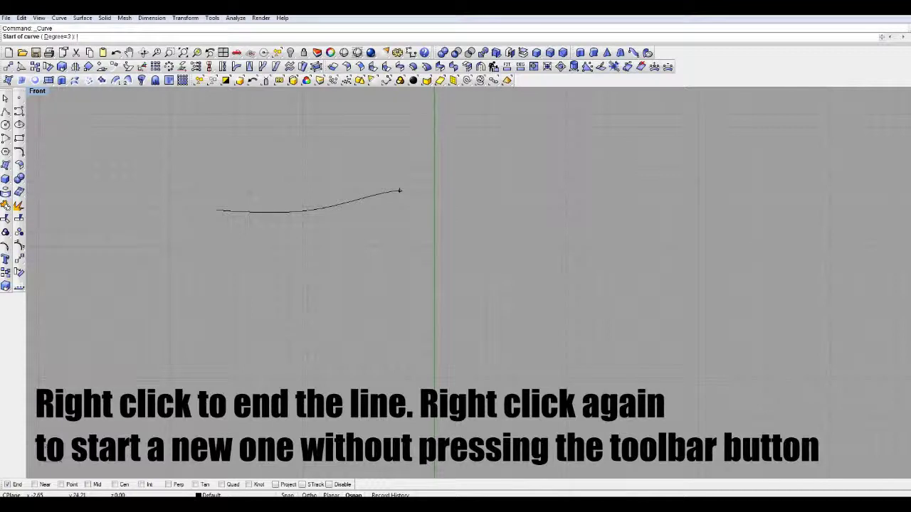
{"action": "left_click", "coordinate": [400, 190]}
{"action": "left_click", "coordinate": [423, 220]}
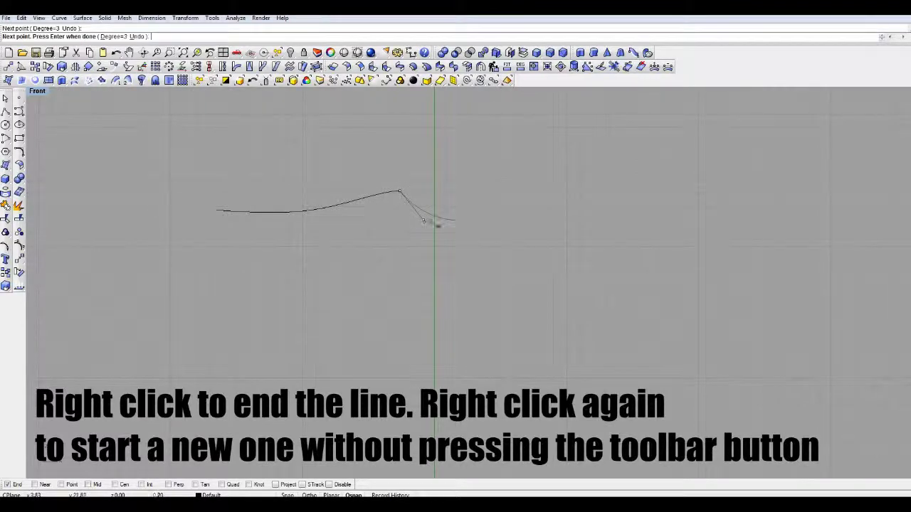
{"action": "left_click", "coordinate": [461, 228]}
{"action": "left_click", "coordinate": [489, 203]}
{"action": "left_click", "coordinate": [500, 168]}
{"action": "left_click", "coordinate": [573, 163]}
{"action": "left_click", "coordinate": [594, 185]}
{"action": "left_click", "coordinate": [583, 255]}
{"action": "left_click", "coordinate": [499, 283]}
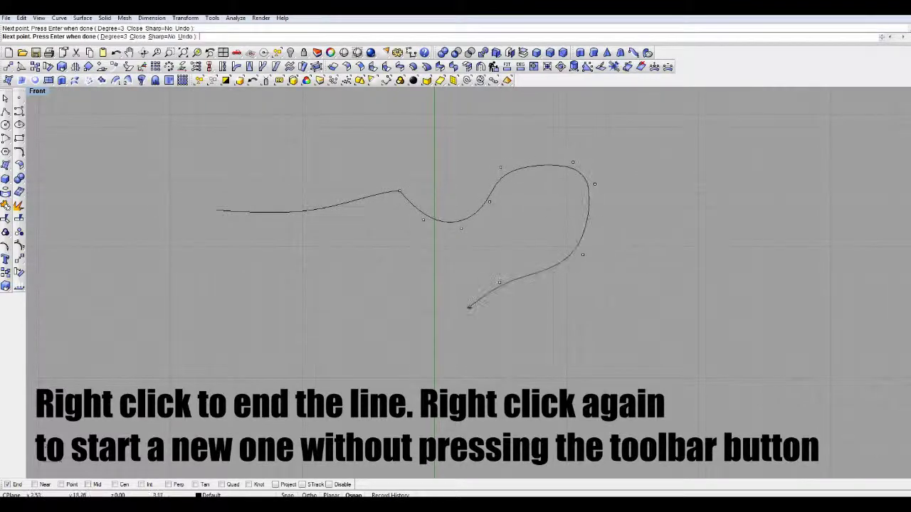
{"action": "left_click", "coordinate": [467, 311]}
{"action": "left_click", "coordinate": [467, 331]}
{"action": "left_click", "coordinate": [499, 356]}
{"action": "left_click", "coordinate": [535, 351]}
{"action": "left_click", "coordinate": [553, 328]}
{"action": "left_click", "coordinate": [574, 292]}
{"action": "left_click", "coordinate": [620, 301]}
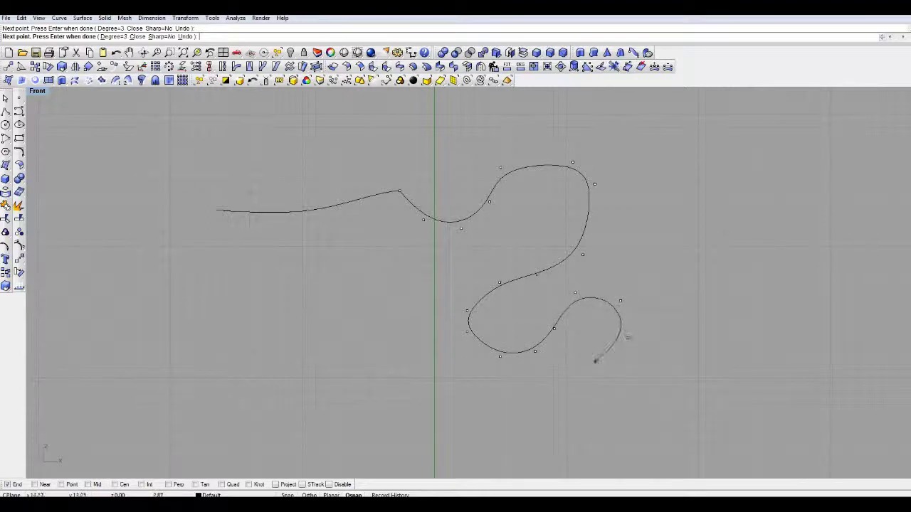
{"action": "left_click", "coordinate": [592, 361]}
{"action": "left_click", "coordinate": [548, 360]}
{"action": "left_click", "coordinate": [520, 398]}
{"action": "left_click", "coordinate": [475, 412]}
{"action": "left_click", "coordinate": [448, 365]}
{"action": "left_click", "coordinate": [428, 338]}
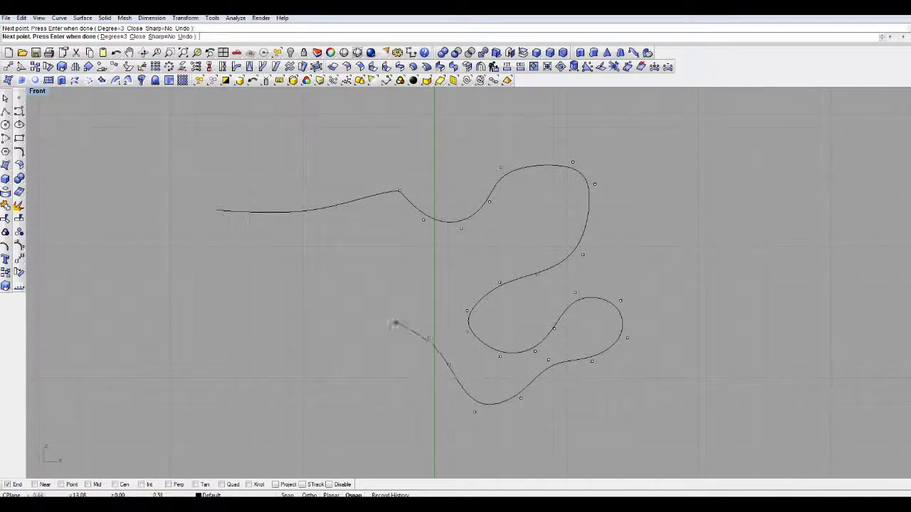
{"action": "left_click", "coordinate": [390, 318]}
{"action": "left_click", "coordinate": [387, 278]}
{"action": "left_click", "coordinate": [397, 254]}
{"action": "left_click", "coordinate": [391, 235]}
{"action": "left_click", "coordinate": [370, 235]}
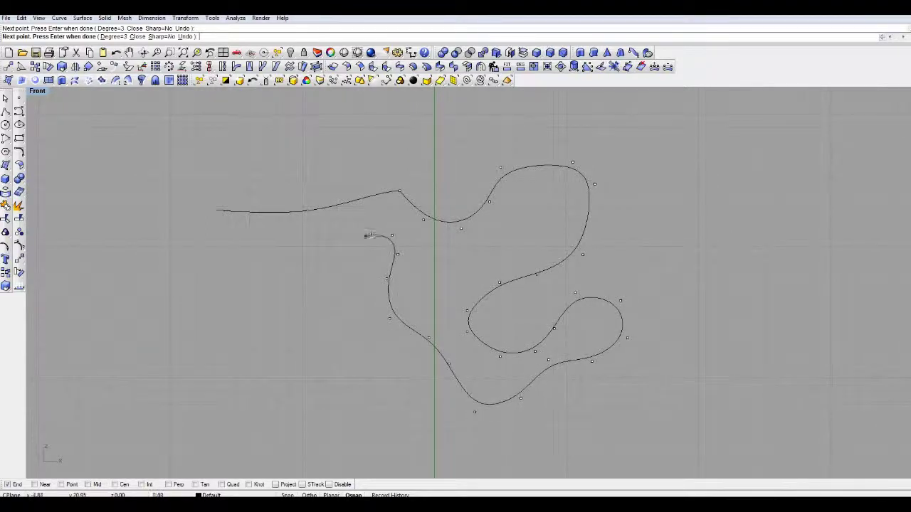
{"action": "left_click", "coordinate": [316, 249]}
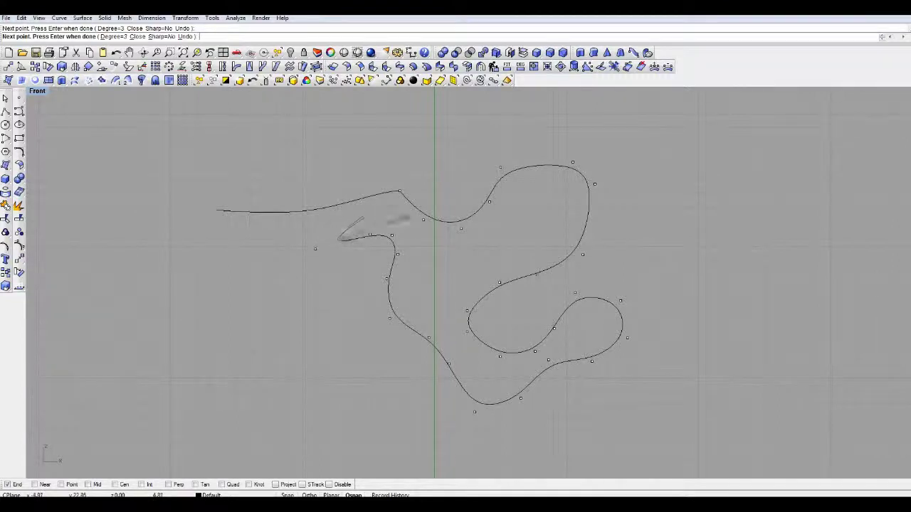
{"action": "left_click", "coordinate": [276, 237]}
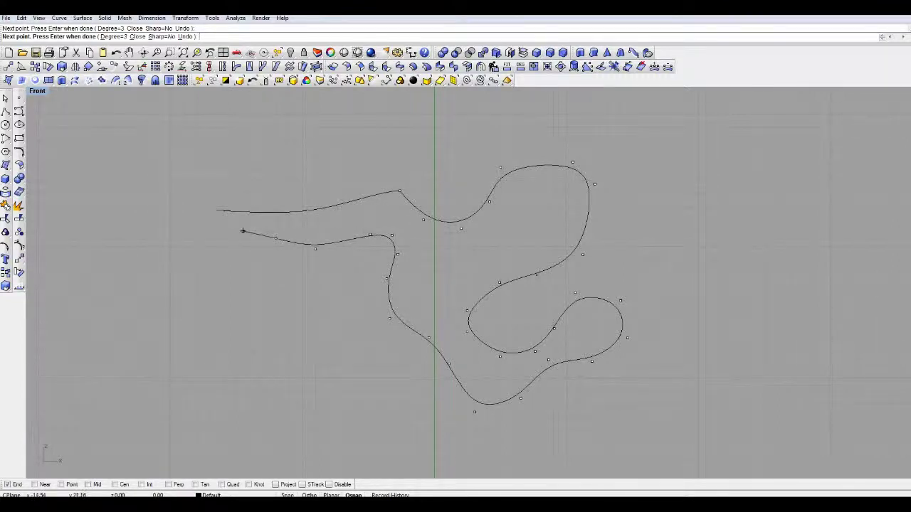
{"action": "left_click", "coordinate": [243, 232]}
{"action": "key", "text": "Return"}
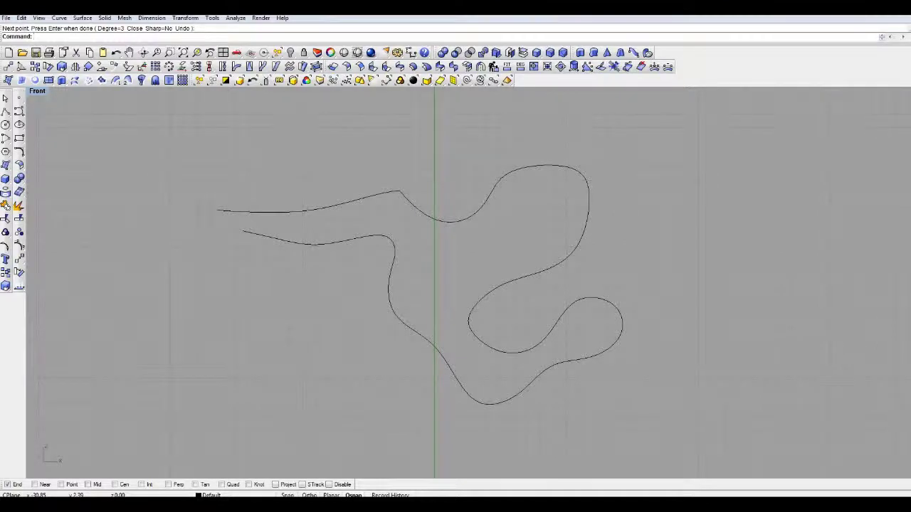
Step: Close the outline with a short control point curve snapped from the winding curve's free end to the first curve's start
{"action": "key", "text": "Return"}
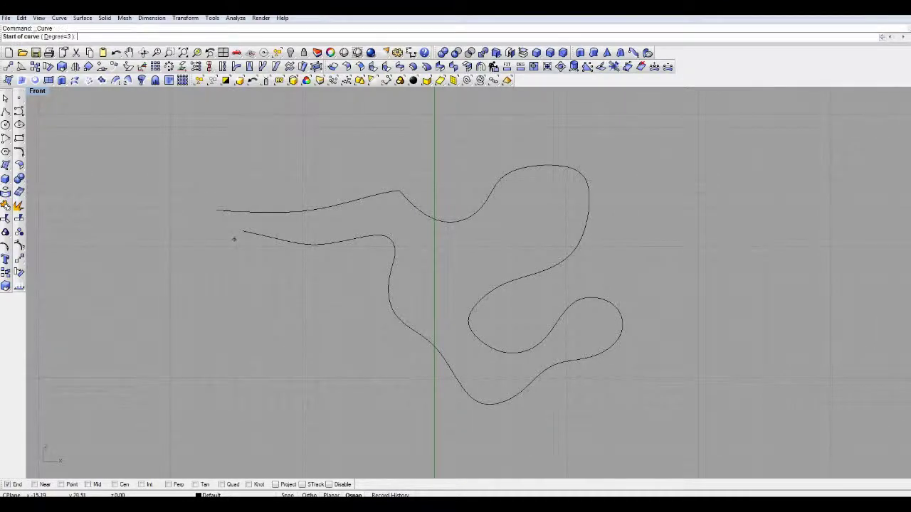
{"action": "left_click", "coordinate": [243, 231]}
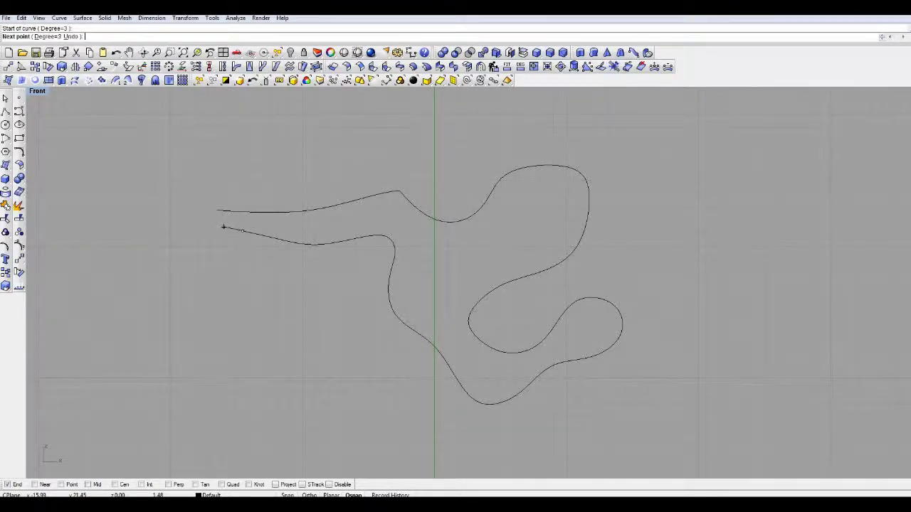
{"action": "left_click", "coordinate": [216, 211]}
{"action": "key", "text": "Return"}
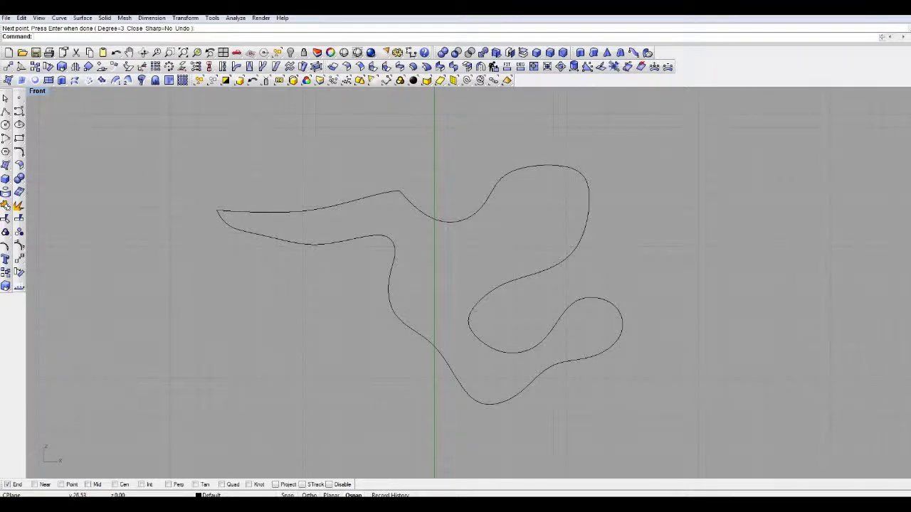
Step: Select all the joined curves in the Front view and delete them
{"action": "key", "text": "ctrl+a"}
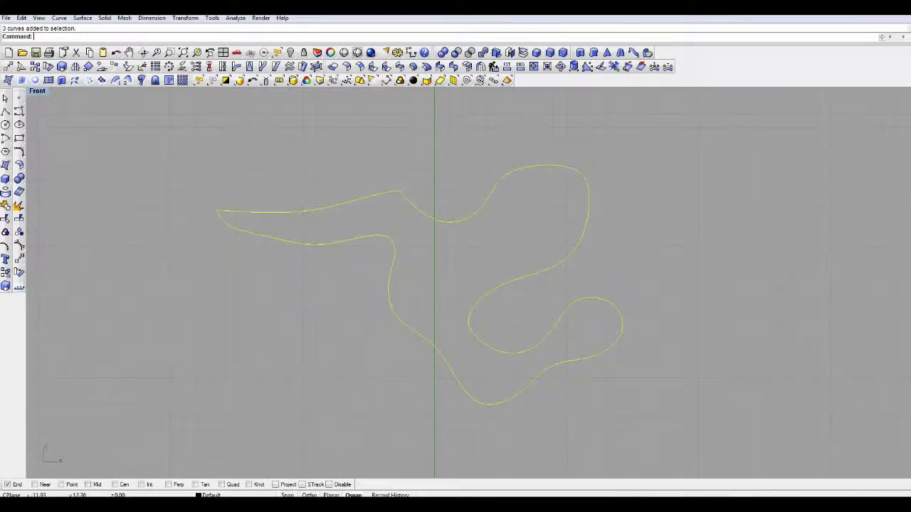
{"action": "key", "text": "Escape"}
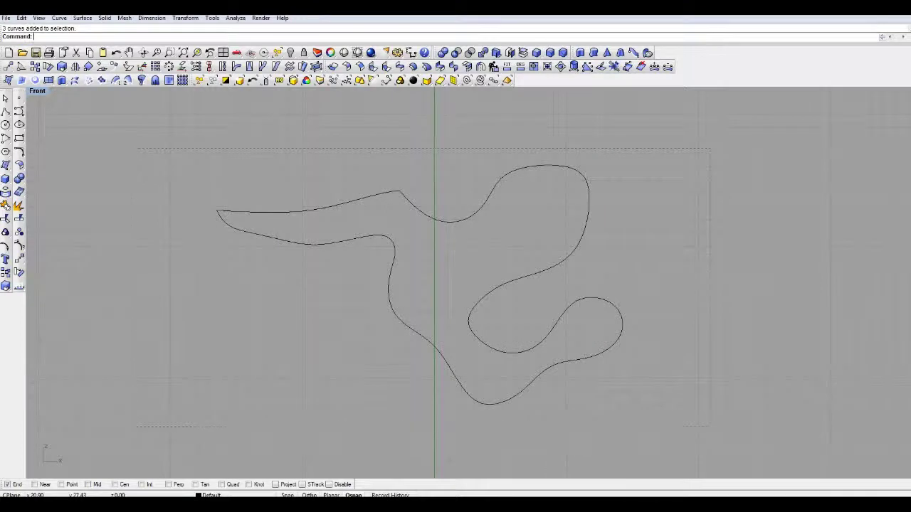
{"action": "left_click_drag", "start_coordinate": [710, 148], "coordinate": [136, 427]}
{"action": "key", "text": "Delete"}
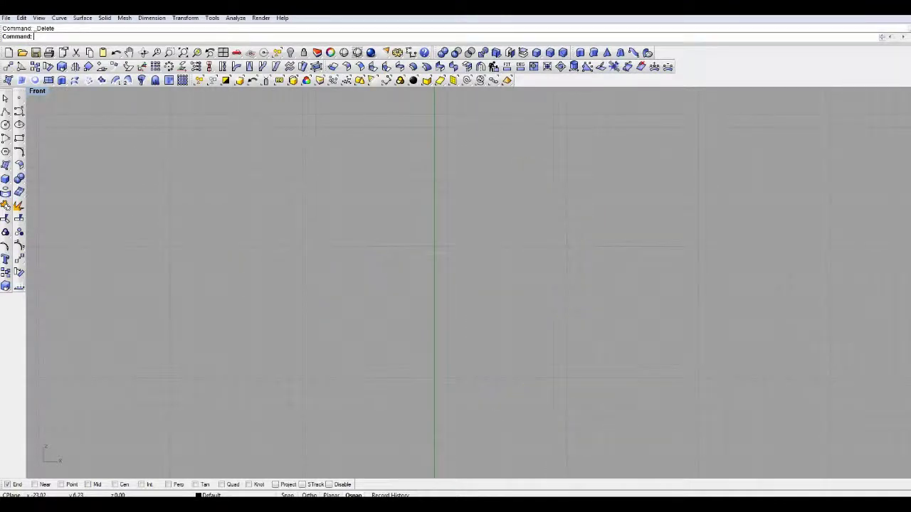
Step: Draw a single closed wavy control point curve across the vertical axis, about 30 units wide and 15 high, ending on its own start point
{"action": "right_click_drag", "start_coordinate": [455, 285], "coordinate": [463, 255]}
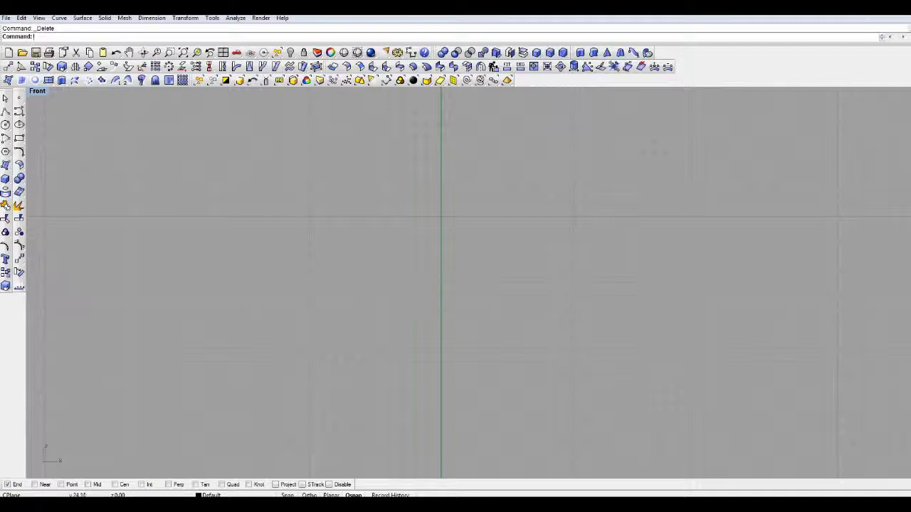
{"action": "right_click_drag", "start_coordinate": [384, 235], "coordinate": [442, 235]}
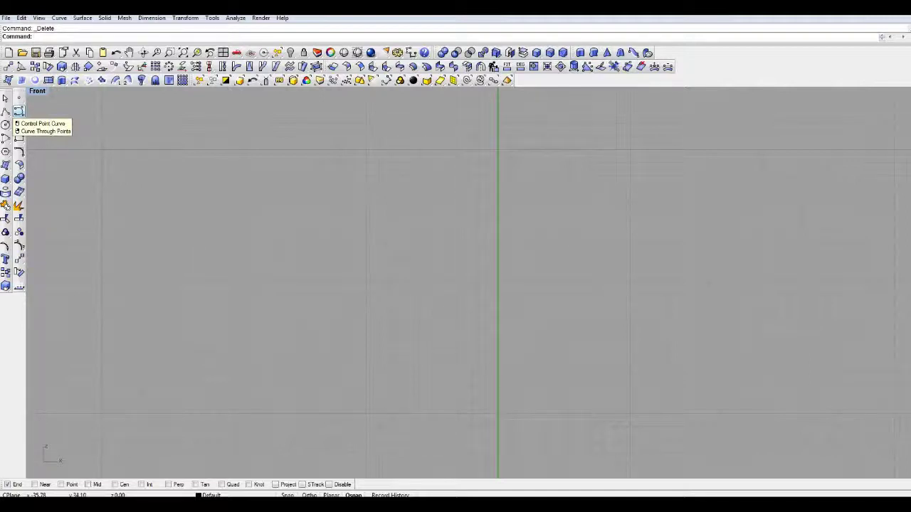
{"action": "left_click", "coordinate": [18, 112]}
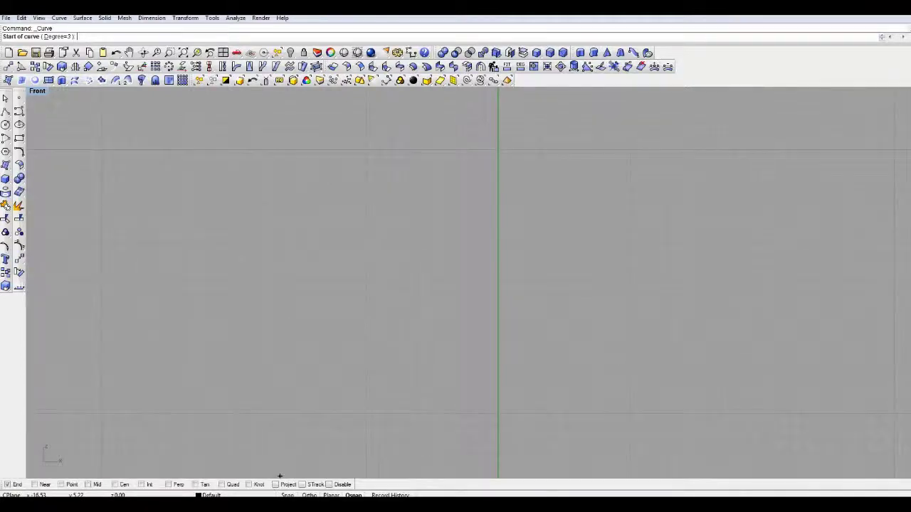
{"action": "left_click", "coordinate": [334, 252]}
{"action": "right_click_drag", "start_coordinate": [360, 254], "coordinate": [481, 398]}
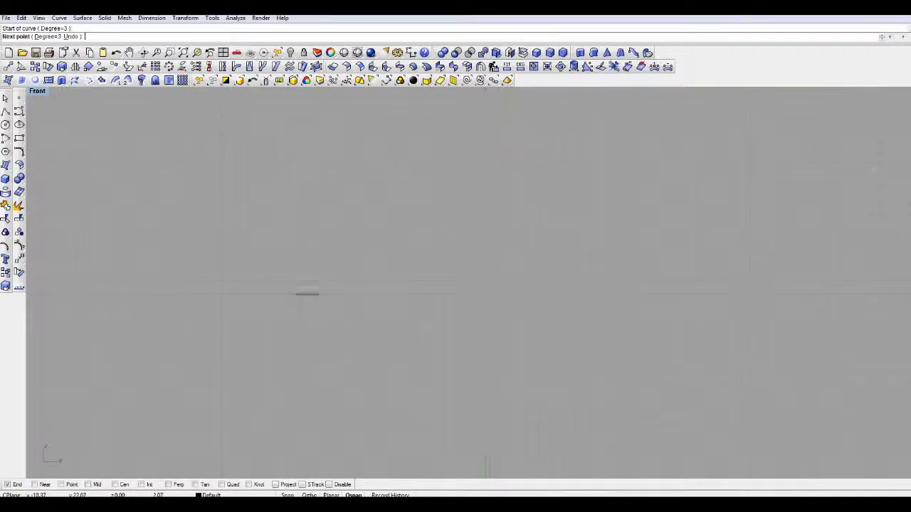
{"action": "left_click", "coordinate": [313, 295]}
{"action": "left_click", "coordinate": [324, 257]}
{"action": "left_click", "coordinate": [328, 202]}
{"action": "left_click", "coordinate": [394, 177]}
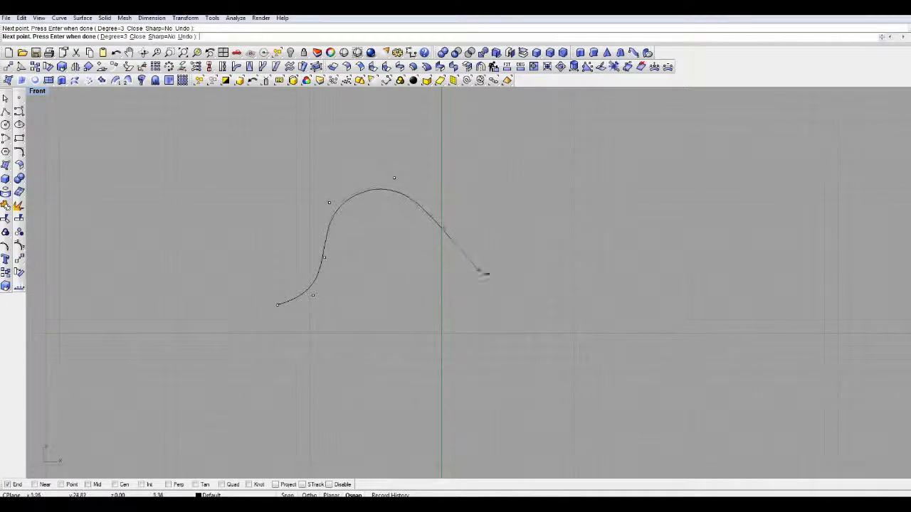
{"action": "left_click", "coordinate": [477, 271]}
{"action": "left_click", "coordinate": [533, 264]}
{"action": "left_click", "coordinate": [576, 217]}
{"action": "left_click", "coordinate": [609, 182]}
{"action": "left_click", "coordinate": [658, 209]}
{"action": "left_click", "coordinate": [670, 246]}
{"action": "left_click", "coordinate": [645, 281]}
{"action": "left_click", "coordinate": [643, 336]}
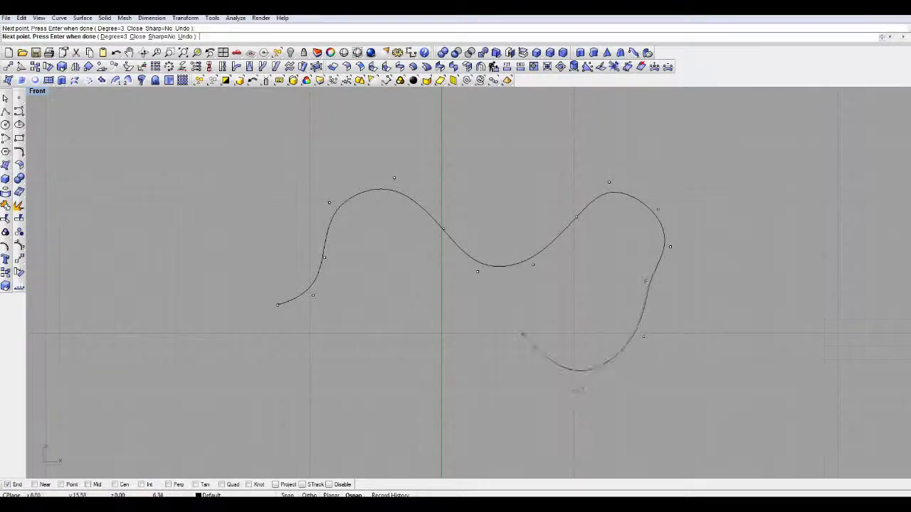
{"action": "left_click", "coordinate": [535, 347]}
{"action": "left_click", "coordinate": [517, 333]}
{"action": "left_click", "coordinate": [381, 325]}
{"action": "left_click", "coordinate": [351, 353]}
{"action": "left_click", "coordinate": [302, 388]}
{"action": "left_click", "coordinate": [267, 377]}
{"action": "left_click", "coordinate": [275, 354]}
{"action": "left_click", "coordinate": [309, 339]}
{"action": "left_click", "coordinate": [310, 323]}
{"action": "left_click", "coordinate": [272, 313]}
{"action": "left_click", "coordinate": [277, 305]}
{"action": "key", "text": "Return"}
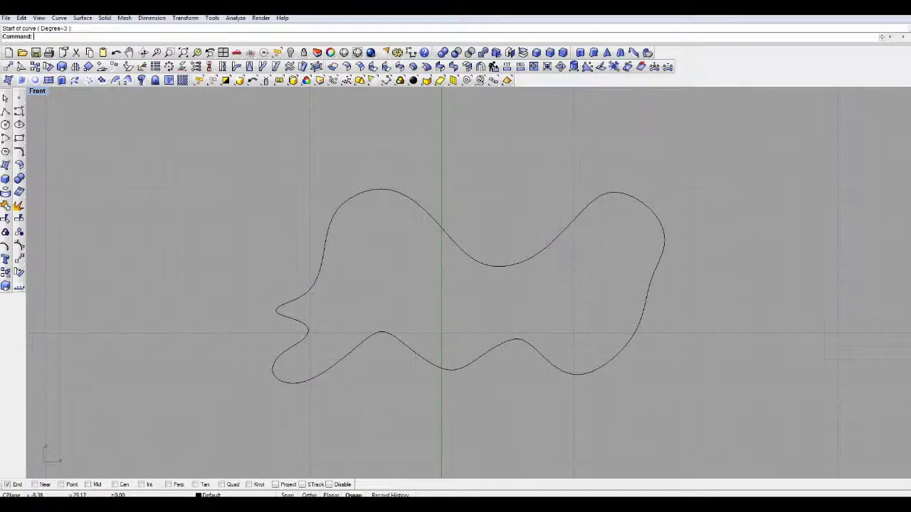
Step: Move the closed curve a short distance in the positive X direction and deselect it
{"action": "key", "text": "Escape"}
{"action": "left_click", "coordinate": [379, 192]}
{"action": "mouse_move", "coordinate": [443, 232]}
{"action": "left_mouse_down"}
{"action": "mouse_move", "coordinate": [475, 202]}
{"action": "mouse_move", "coordinate": [459, 205]}
{"action": "mouse_move", "coordinate": [451, 233]}
{"action": "left_mouse_up"}
{"action": "right_click_drag", "start_coordinate": [451, 233], "coordinate": [468, 220]}
{"action": "key", "text": "Escape"}
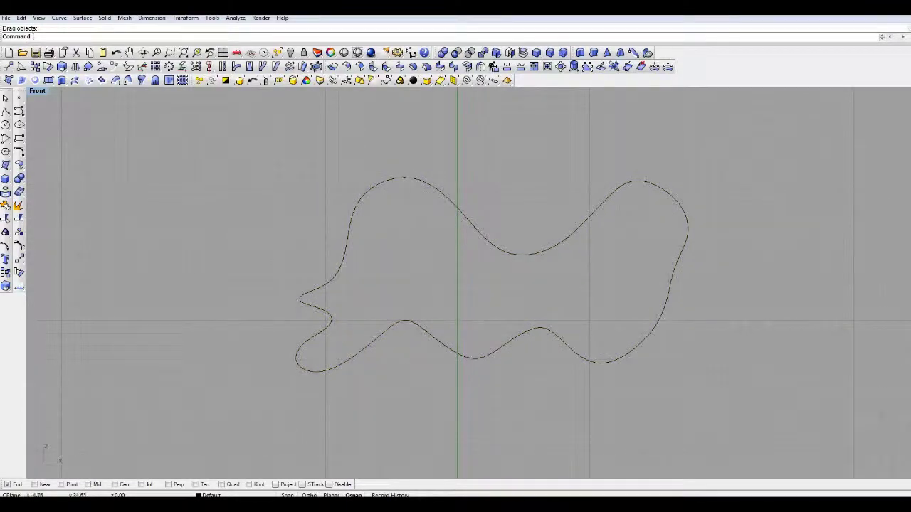
Step: Create a planar surface from the closed wavy curve and clear the selection
{"action": "left_click_drag", "start_coordinate": [584, 158], "coordinate": [379, 365]}
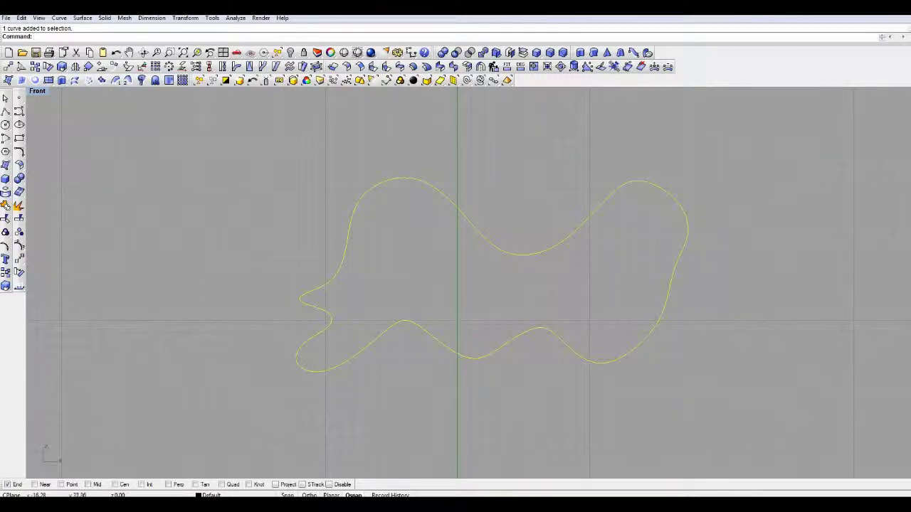
{"action": "left_click", "coordinate": [34, 80]}
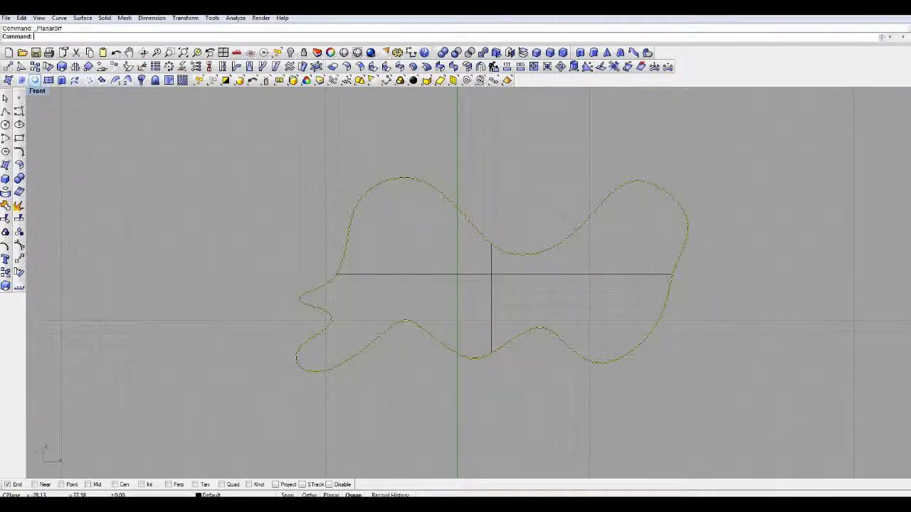
{"action": "key", "text": "Escape"}
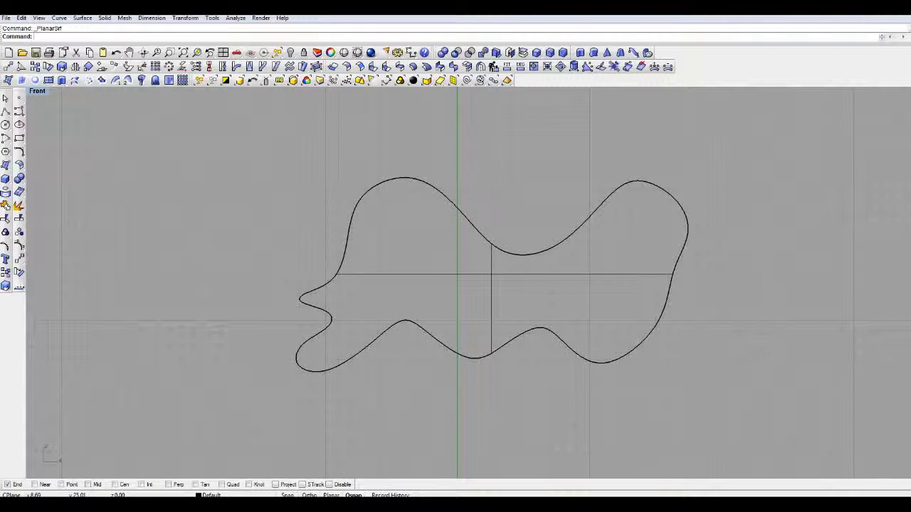
Step: Check the planar surface by selecting it on its isocurve and deselecting it, and render it in the Front view
{"action": "key", "text": "ctrl+a"}
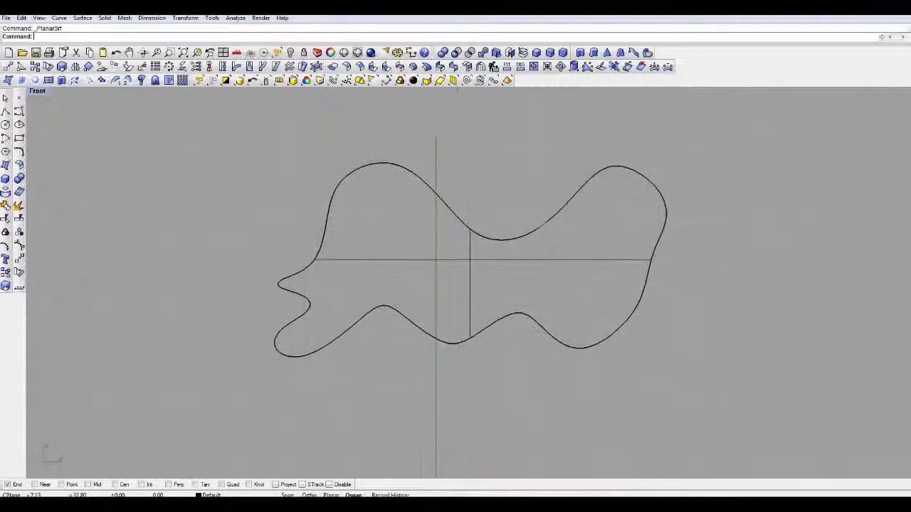
{"action": "right_click_drag", "start_coordinate": [469, 260], "coordinate": [409, 296]}
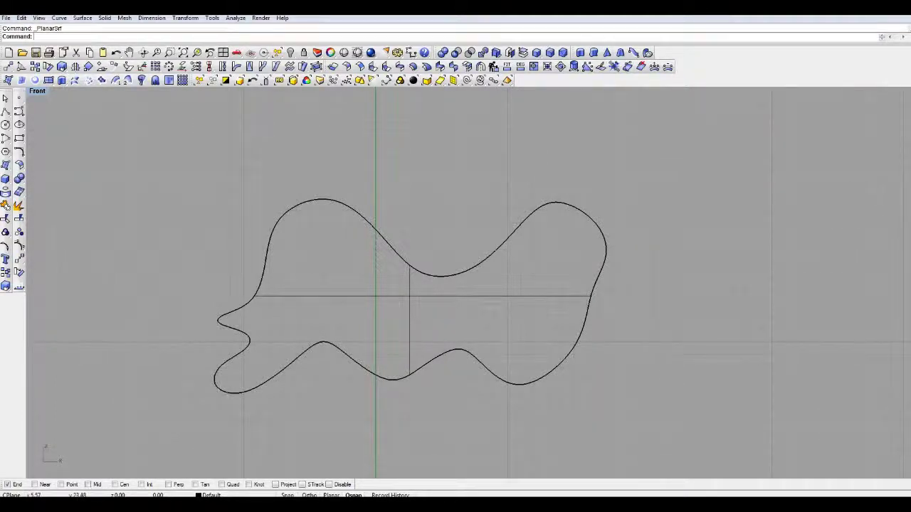
{"action": "left_click", "coordinate": [449, 296]}
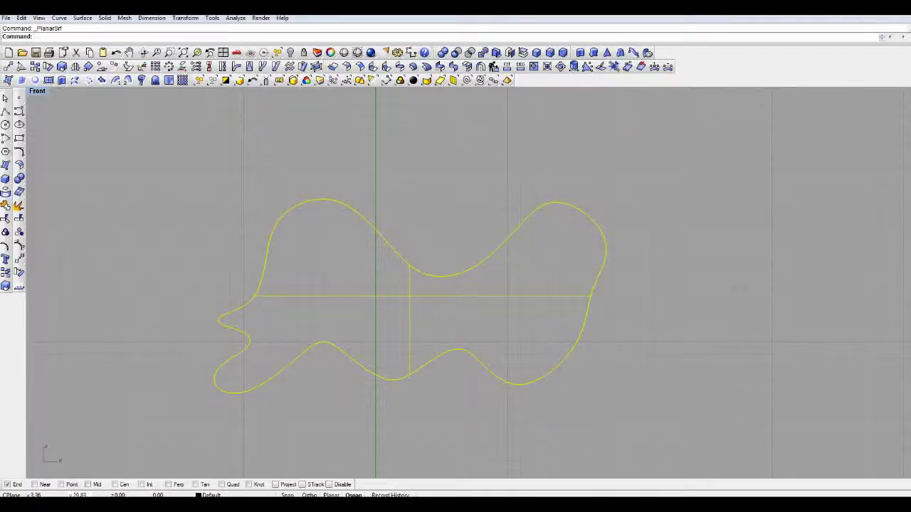
{"action": "key", "text": "Escape"}
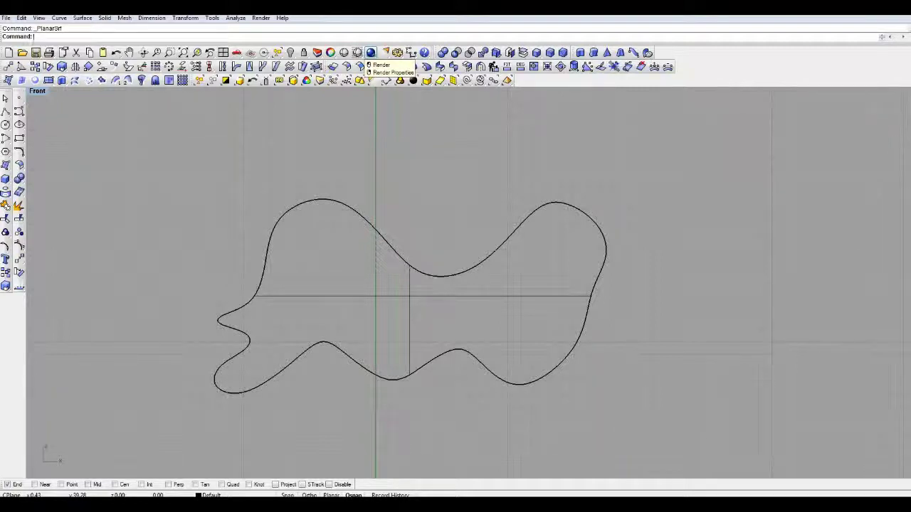
{"action": "left_click", "coordinate": [370, 53]}
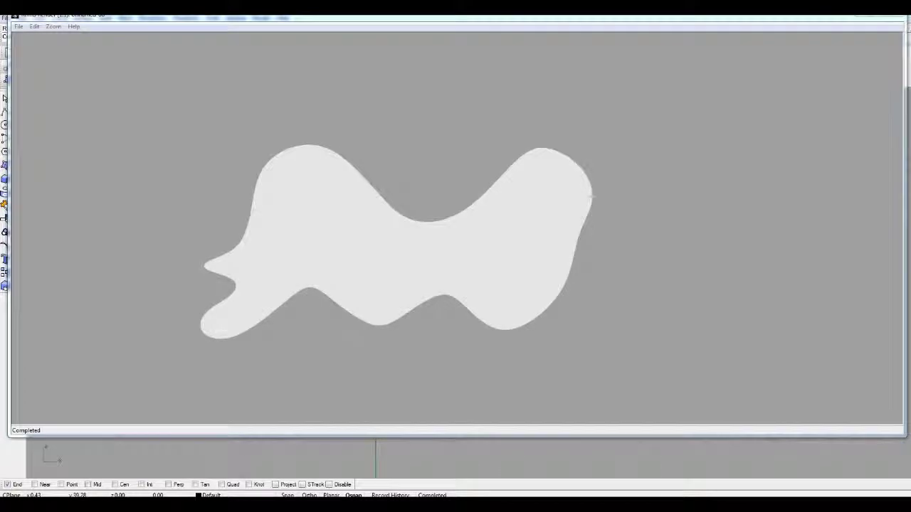
{"action": "left_click_drag", "start_coordinate": [455, 18], "coordinate": [479, 49]}
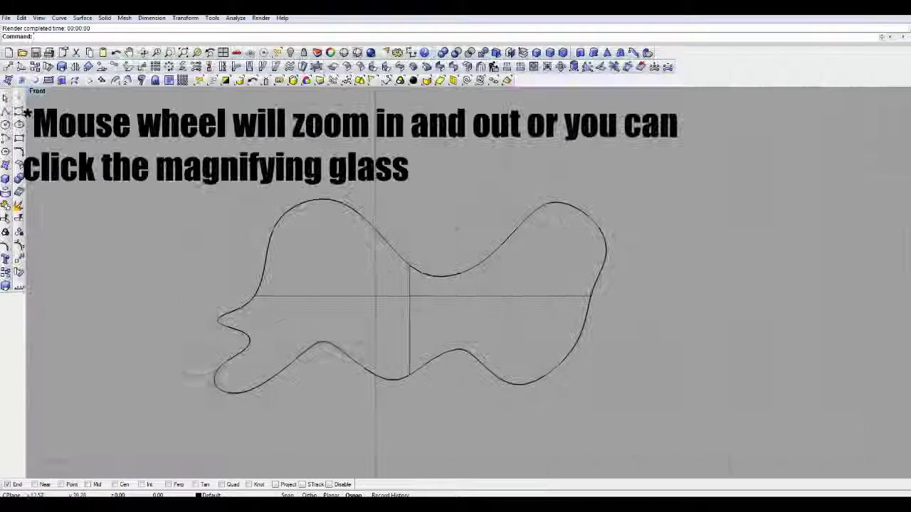
Step: Render the planar surface again from a zoomed-out Front view and return to a close view of it
{"action": "scroll", "coordinate": [540, 181], "scroll_direction": "down", "scroll_amount": 14}
{"action": "scroll", "coordinate": [541, 181], "scroll_direction": "up", "scroll_amount": 8}
{"action": "scroll", "coordinate": [541, 181], "scroll_direction": "down", "scroll_amount": 6}
{"action": "right_click_drag", "start_coordinate": [541, 181], "coordinate": [463, 208]}
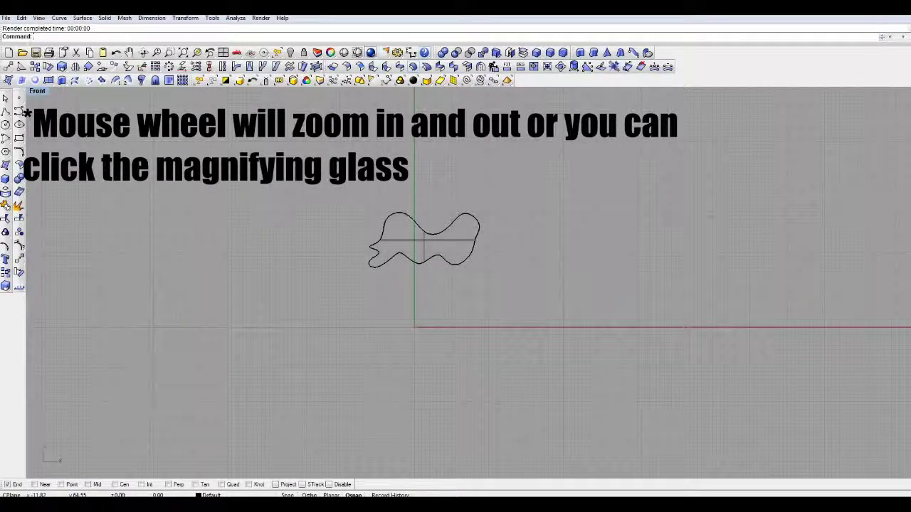
{"action": "left_click", "coordinate": [371, 53]}
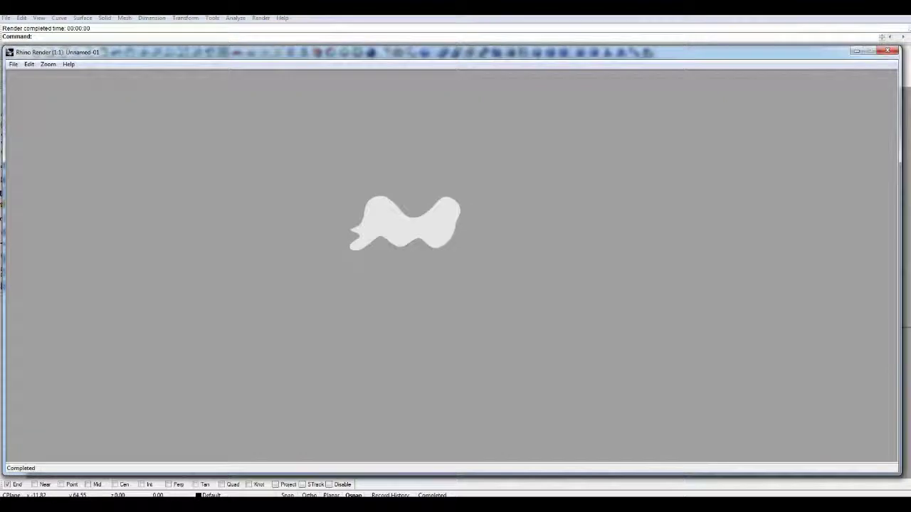
{"action": "right_click_drag", "start_coordinate": [147, 226], "coordinate": [487, 205]}
{"action": "scroll", "coordinate": [488, 204], "scroll_direction": "up", "scroll_amount": 2}
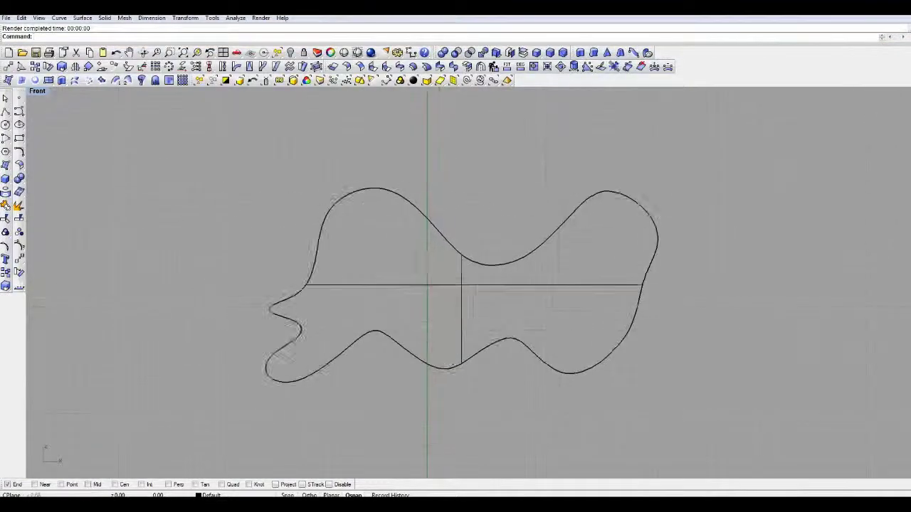
Step: Render the planar surface in the Front view and open the dialog for saving the rendered image
{"action": "left_click", "coordinate": [369, 52]}
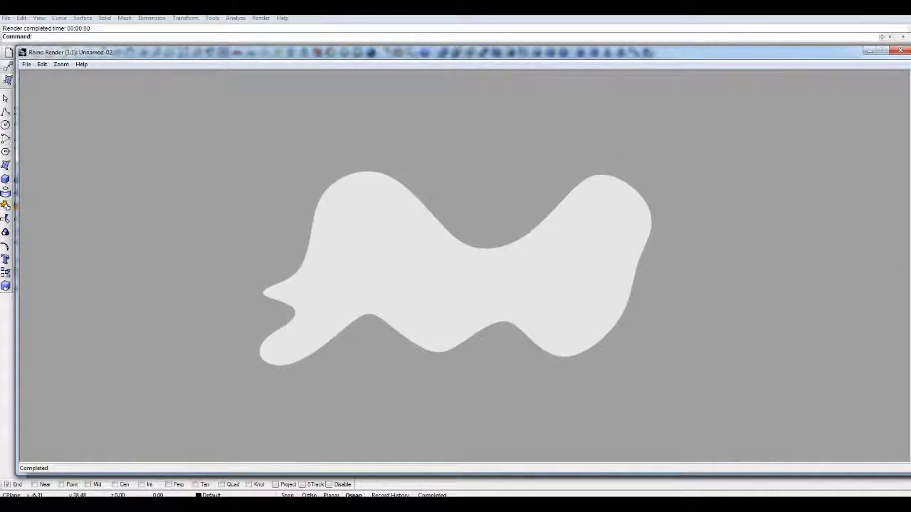
{"action": "left_click", "coordinate": [42, 64]}
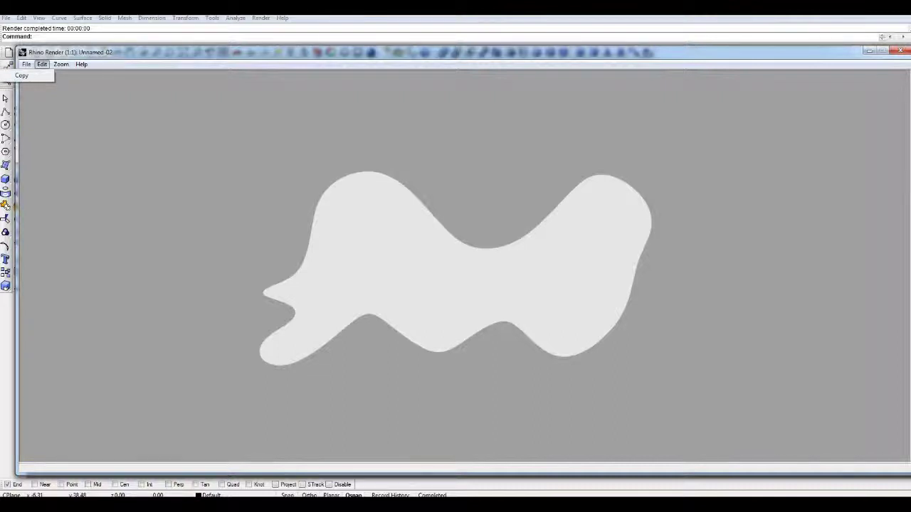
{"action": "key", "text": "Left"}
{"action": "key", "text": "Return"}
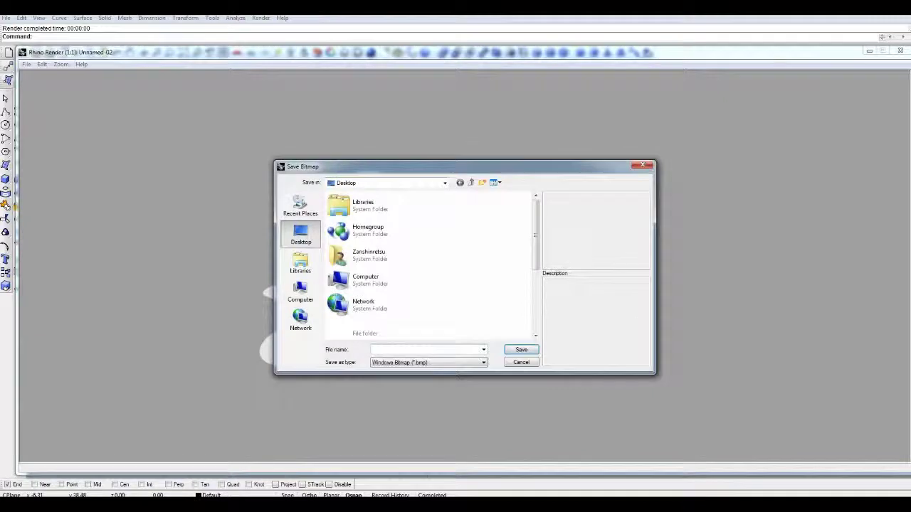
Step: Set the rendered image's file type to JPEG, cancel the save and close the render window
{"action": "left_click_drag", "start_coordinate": [535, 235], "coordinate": [535, 272]}
{"action": "left_click", "coordinate": [482, 363]}
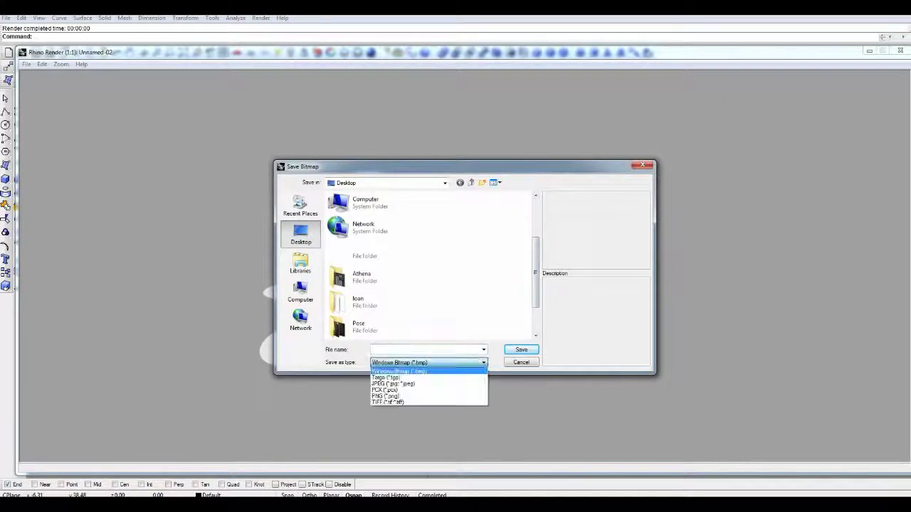
{"action": "left_click", "coordinate": [392, 384]}
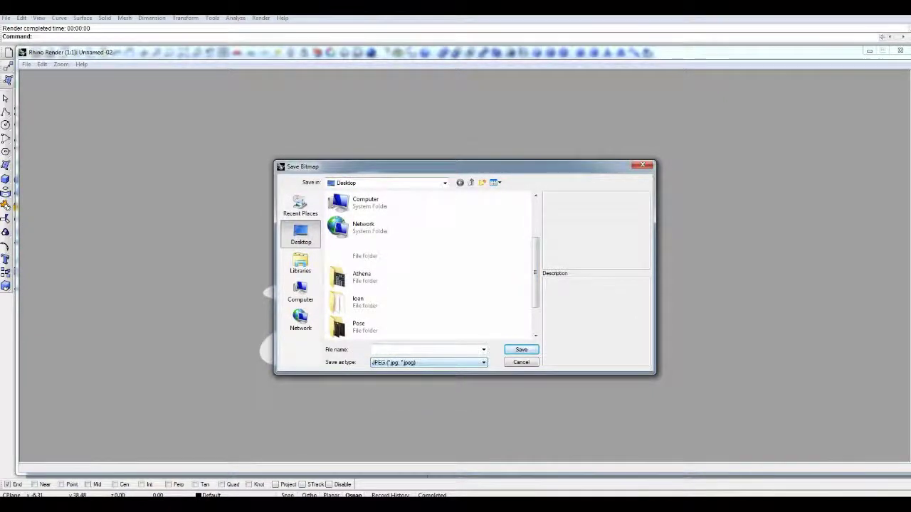
{"action": "left_click", "coordinate": [425, 349]}
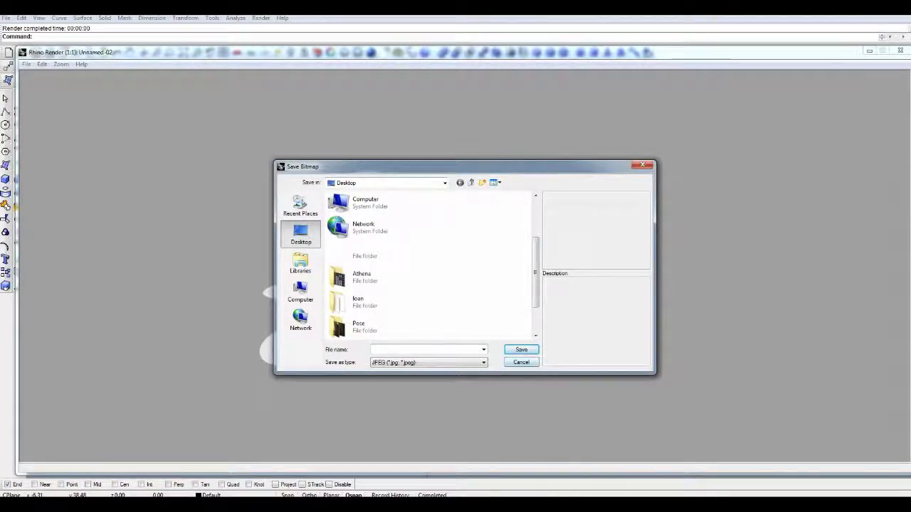
{"action": "left_click", "coordinate": [521, 362]}
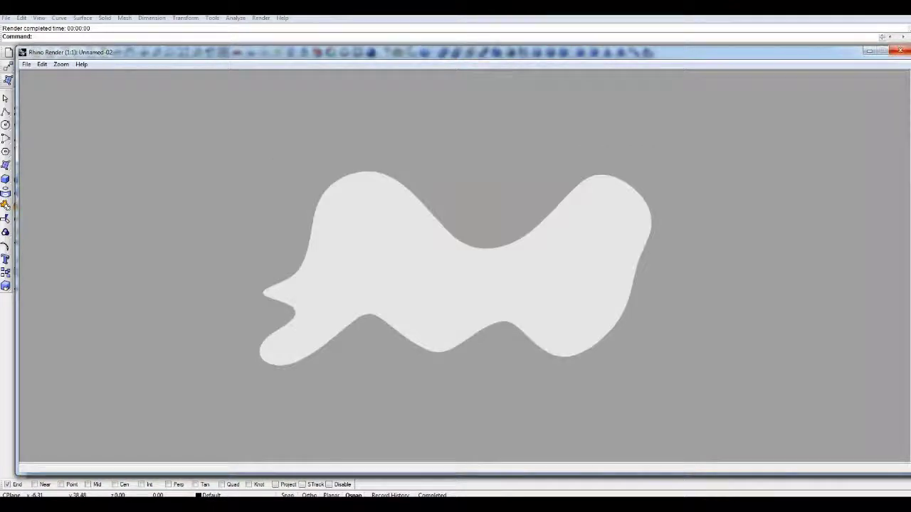
{"action": "left_click", "coordinate": [900, 51]}
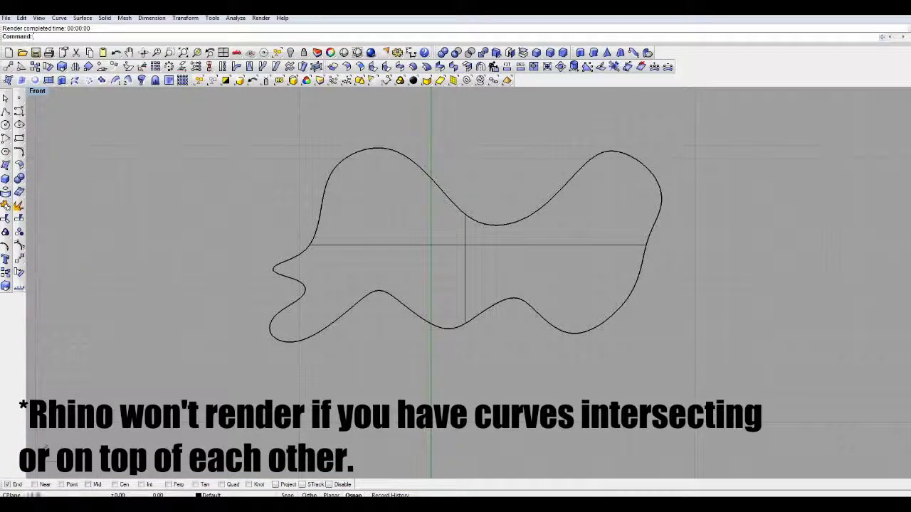
Step: Check the geometry in the Front view by selecting all objects, and clear the selection
{"action": "key", "text": "ctrl+a"}
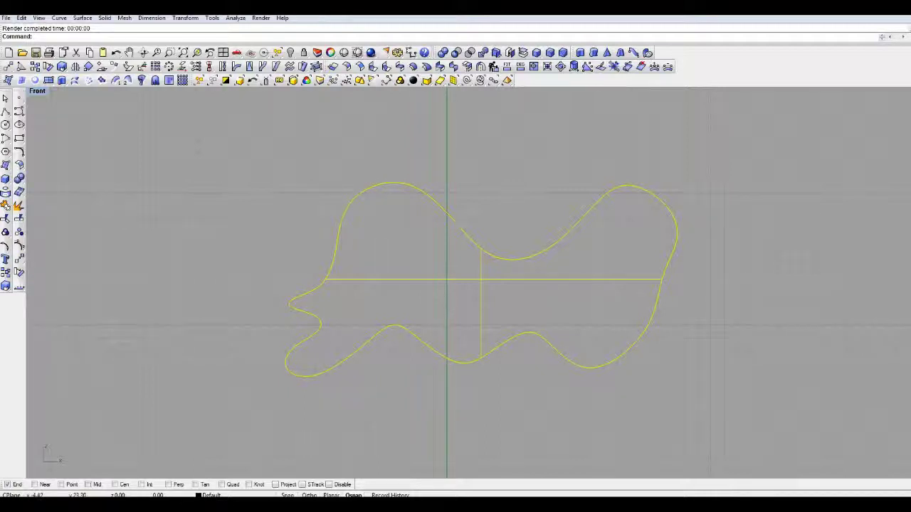
{"action": "key", "text": "Escape"}
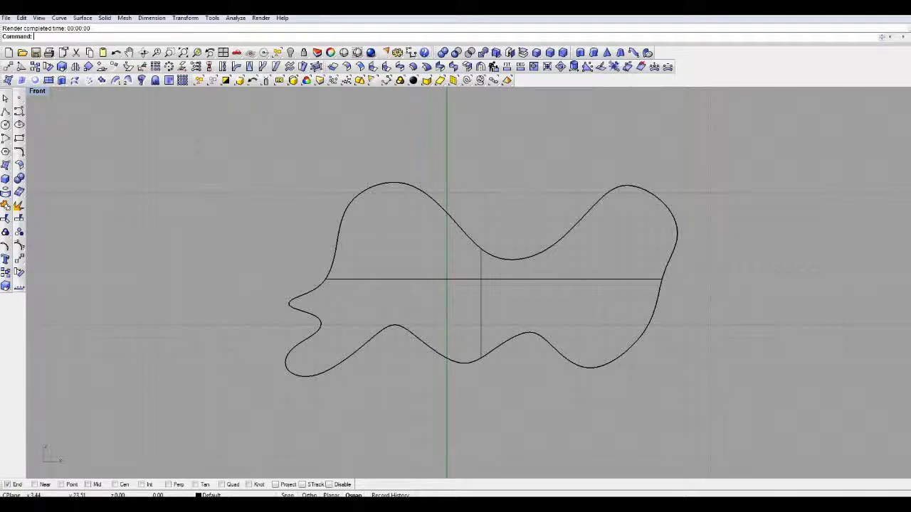
{"action": "mouse_move", "coordinate": [482, 279]}
{"action": "right_mouse_down"}
{"action": "mouse_move", "coordinate": [600, 292]}
{"action": "mouse_move", "coordinate": [515, 283]}
{"action": "mouse_move", "coordinate": [485, 294]}
{"action": "right_mouse_up"}
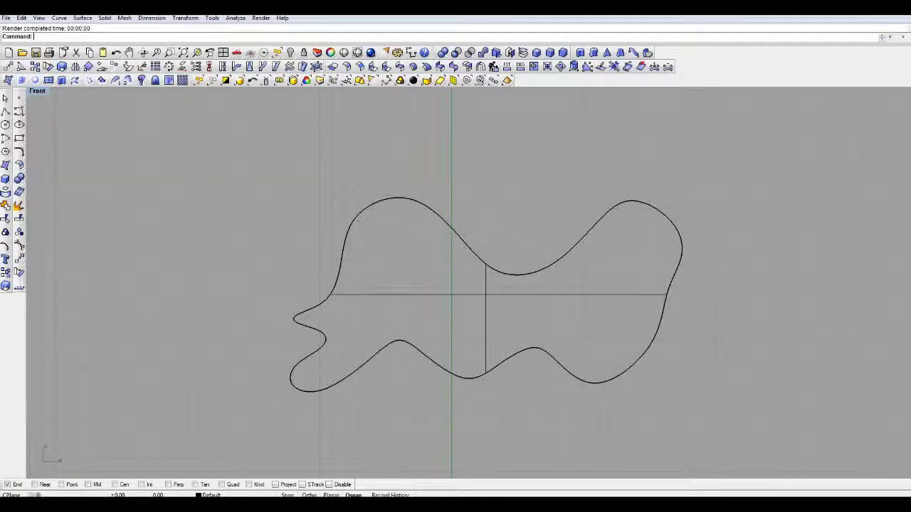
{"action": "key", "text": "ctrl+a"}
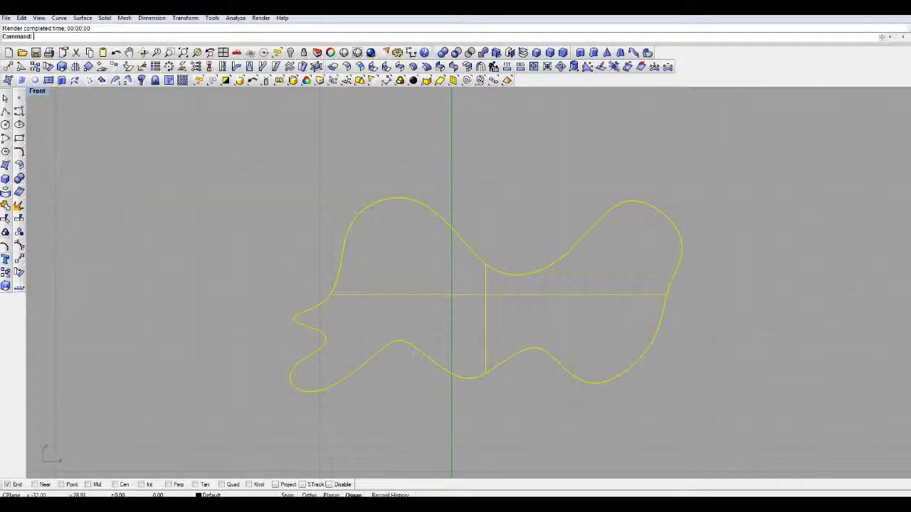
{"action": "right_click_drag", "start_coordinate": [419, 356], "coordinate": [402, 341]}
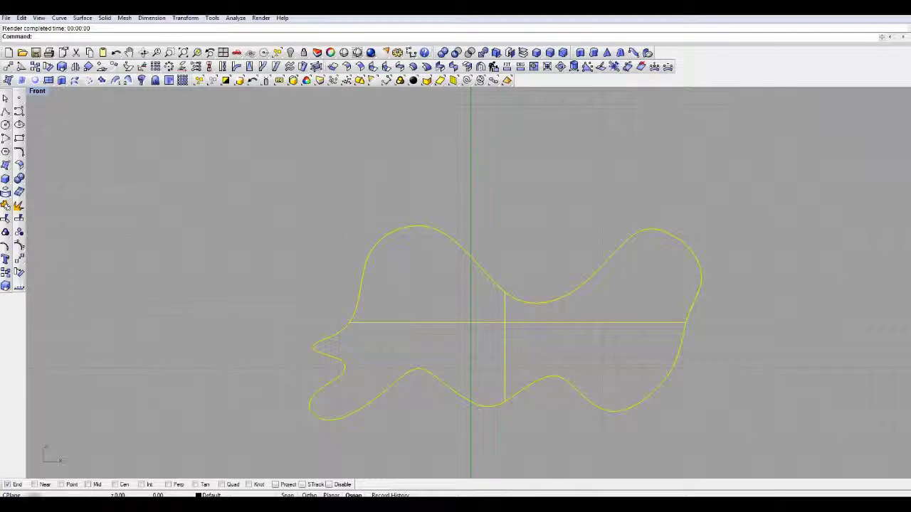
{"action": "right_click_drag", "start_coordinate": [456, 341], "coordinate": [424, 304]}
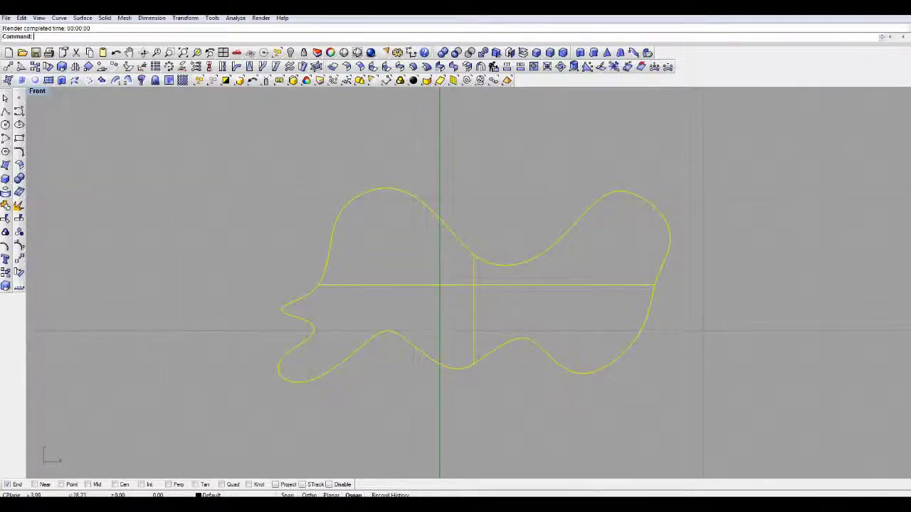
{"action": "key", "text": "Escape"}
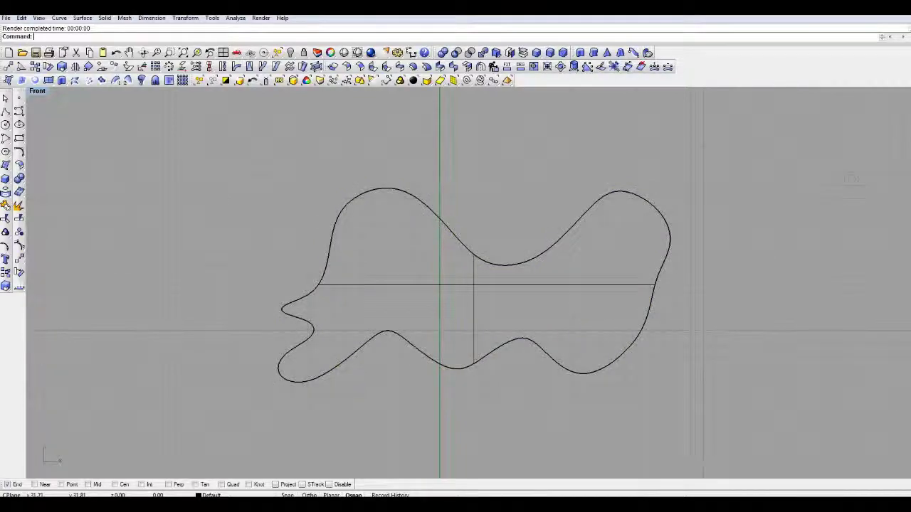